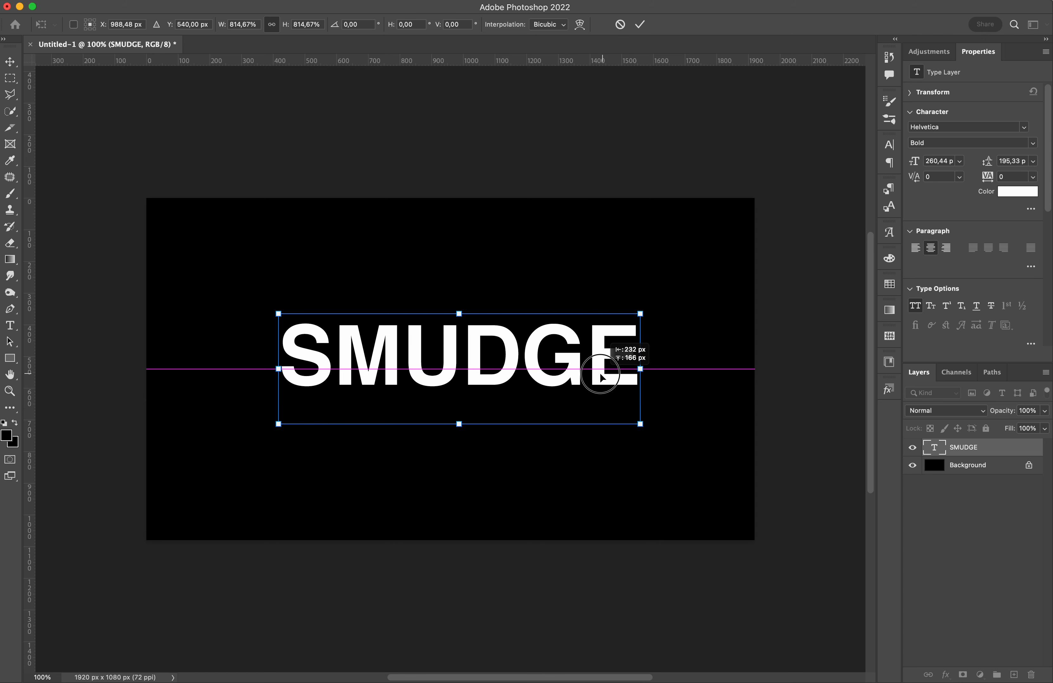
- Move the SMUDGE text down 50 px to X 960, Y 590 px and commit the transform
{"action": "key", "text": "shift+Down"}
{"action": "key", "text": "shift+Down"}
{"action": "key", "text": "shift+Down"}
{"action": "key", "text": "shift+Down"}
{"action": "key", "text": "shift+Down"}
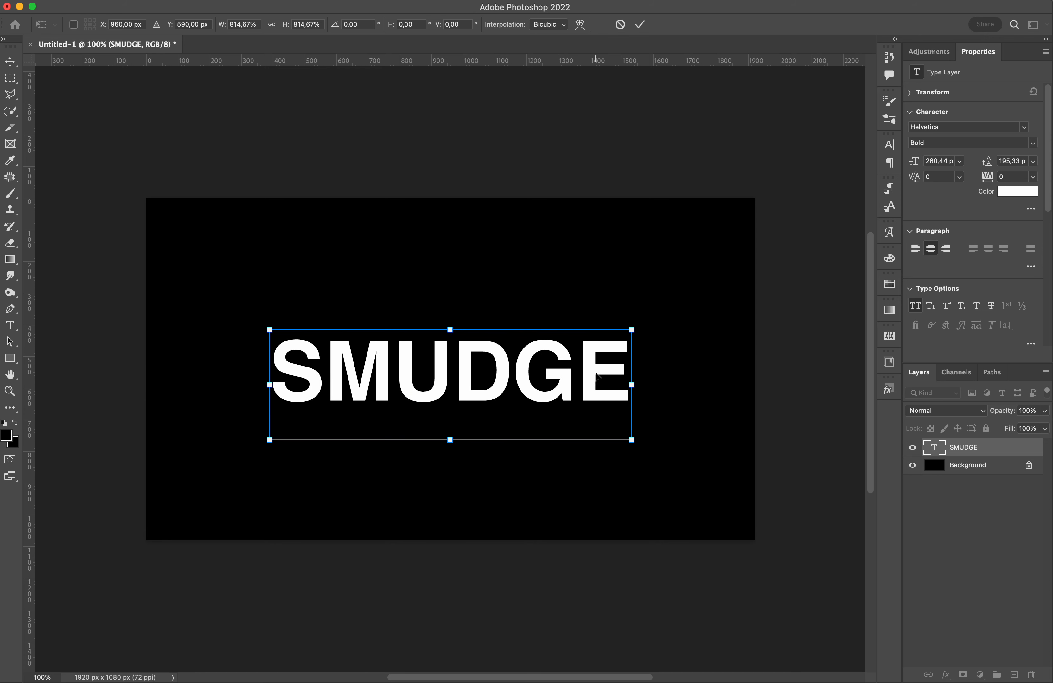
{"action": "key", "text": "Return"}
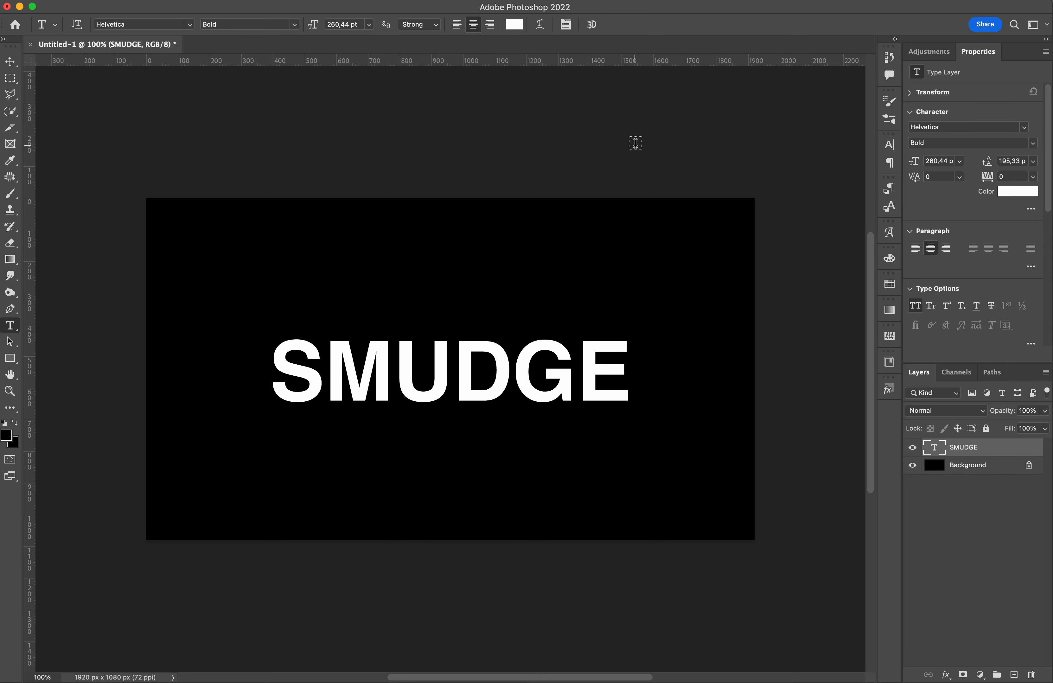
- Check the text's vertical centering with a temporary horizontal guide at 540 px, removing the guide again
{"action": "key", "text": "v"}
{"action": "left_click", "coordinate": [641, 130]}
{"action": "left_click_drag", "start_coordinate": [648, 62], "coordinate": [655, 372]}
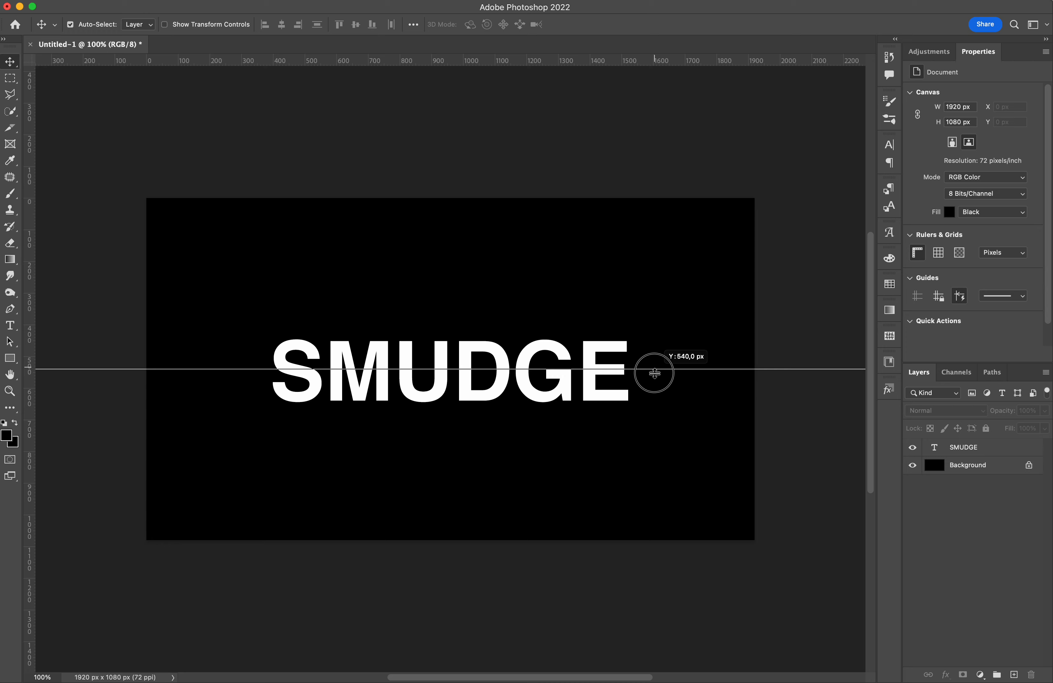
{"action": "left_click_drag", "start_coordinate": [654, 373], "coordinate": [604, 33]}
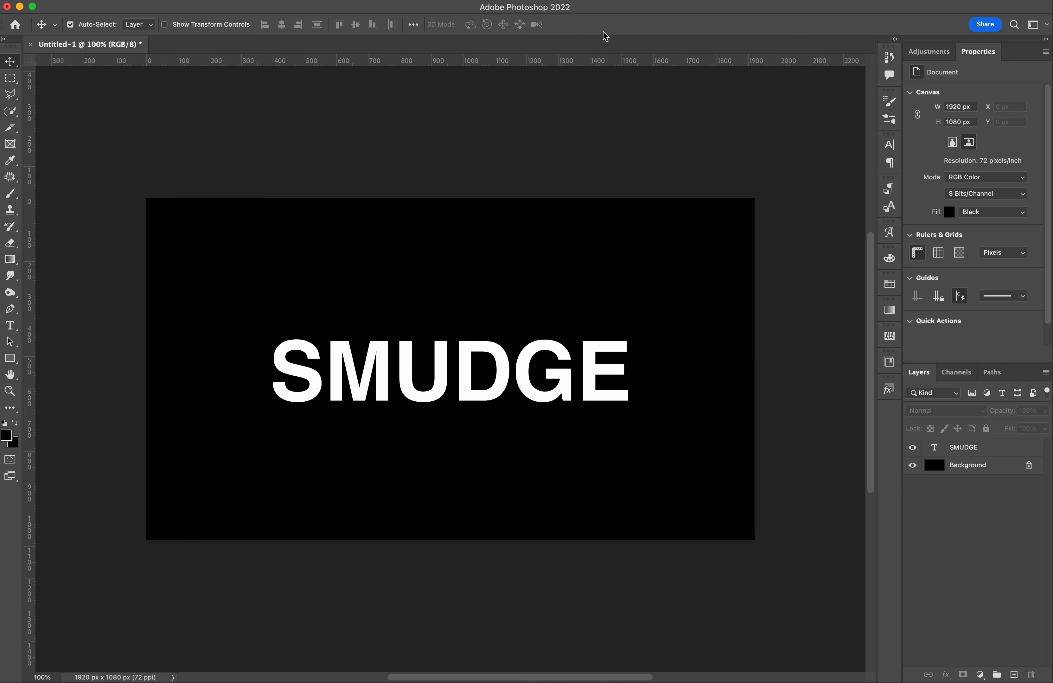
- Add a Gradient Map adjustment layer above the SMUDGE text layer
{"action": "left_click", "coordinate": [1001, 453]}
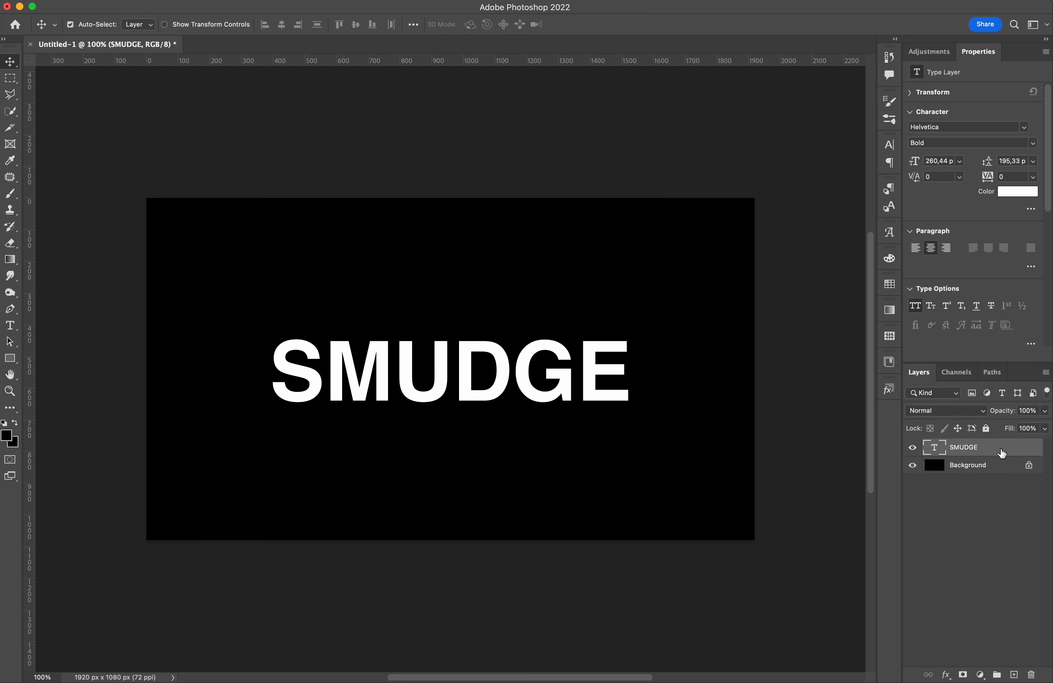
{"action": "left_click", "coordinate": [926, 53]}
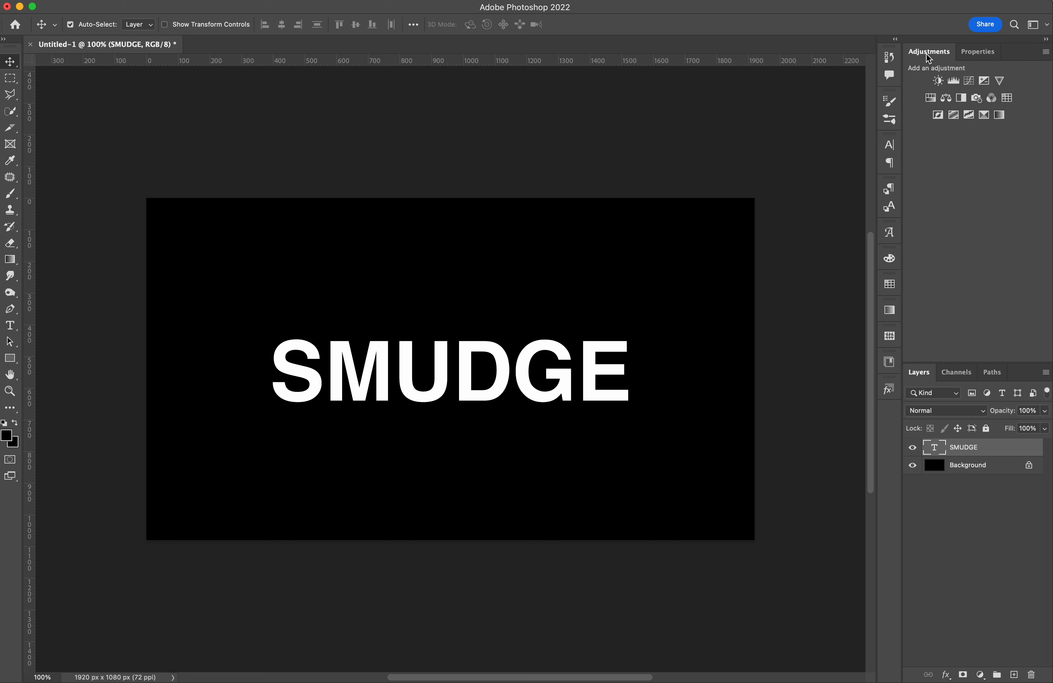
{"action": "left_click", "coordinate": [999, 116]}
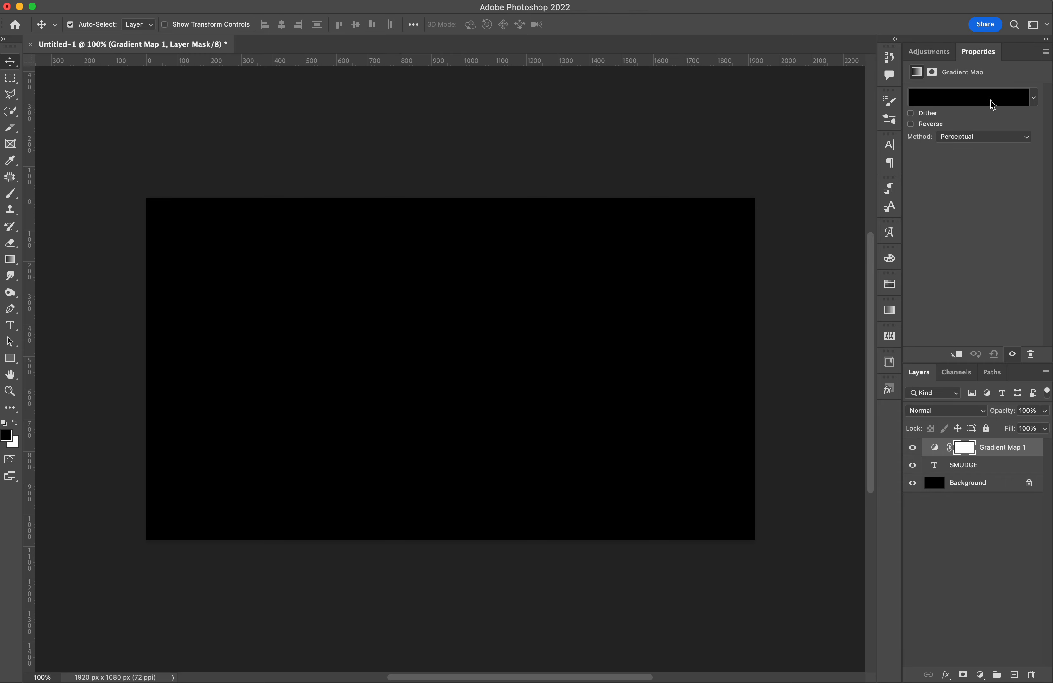
- Open the gradient map's gradient for editing and set its starting color stop to pure red
{"action": "left_click", "coordinate": [960, 103]}
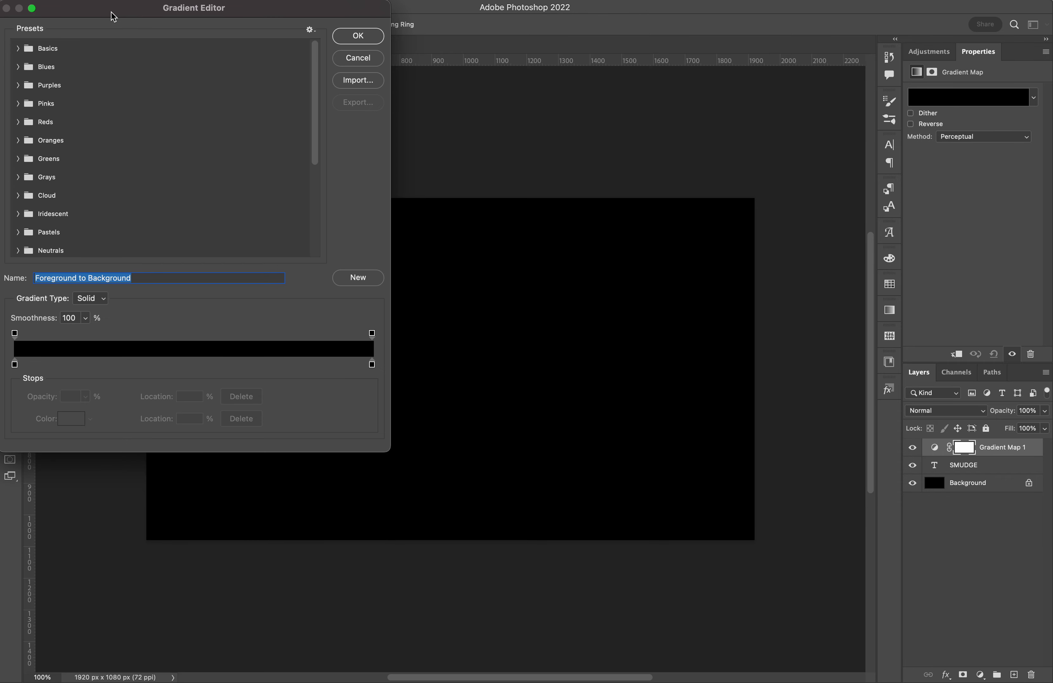
{"action": "left_click_drag", "start_coordinate": [114, 16], "coordinate": [338, 16]}
{"action": "scroll", "coordinate": [348, 117], "scroll_direction": "down", "scroll_amount": 5}
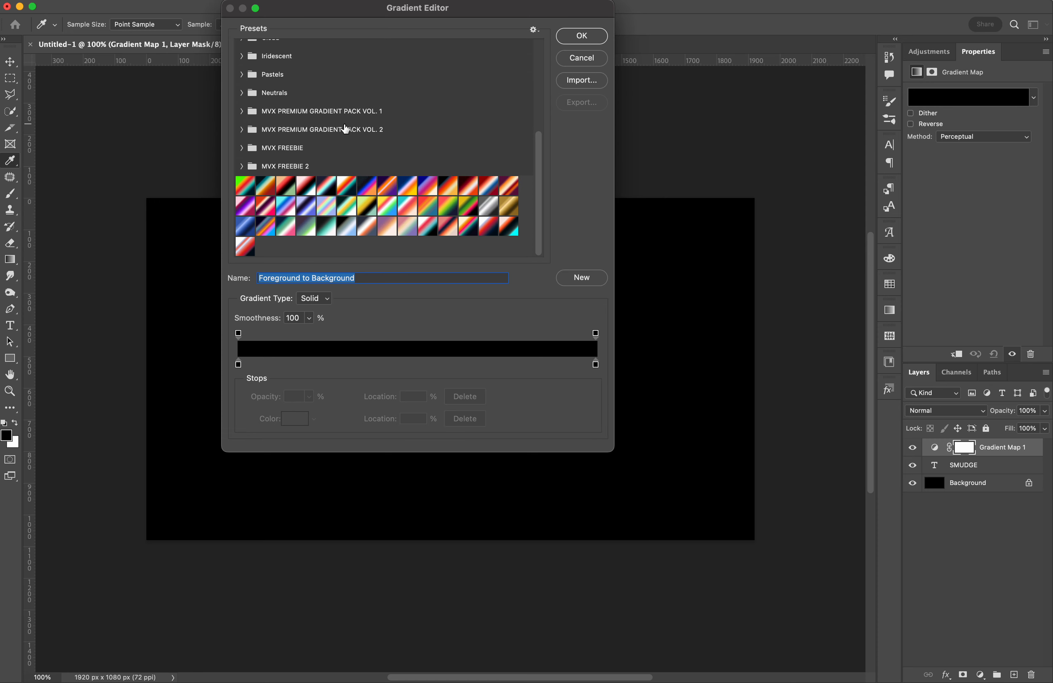
{"action": "scroll", "coordinate": [295, 188], "scroll_direction": "up", "scroll_amount": 3}
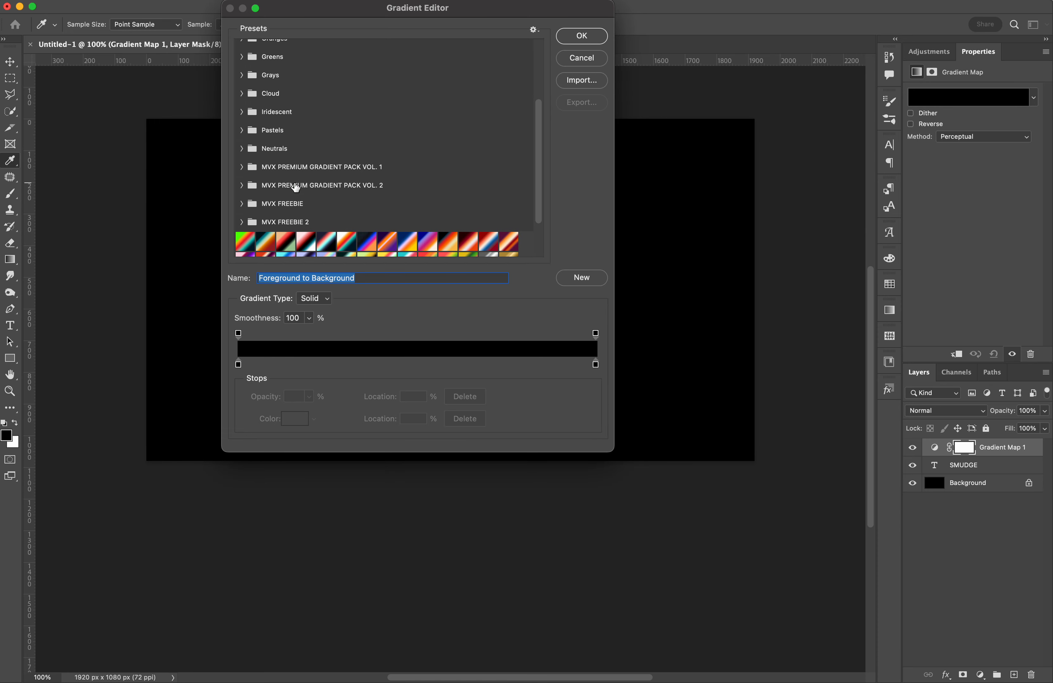
{"action": "scroll", "coordinate": [296, 188], "scroll_direction": "up", "scroll_amount": 1}
{"action": "double_click", "coordinate": [238, 366]}
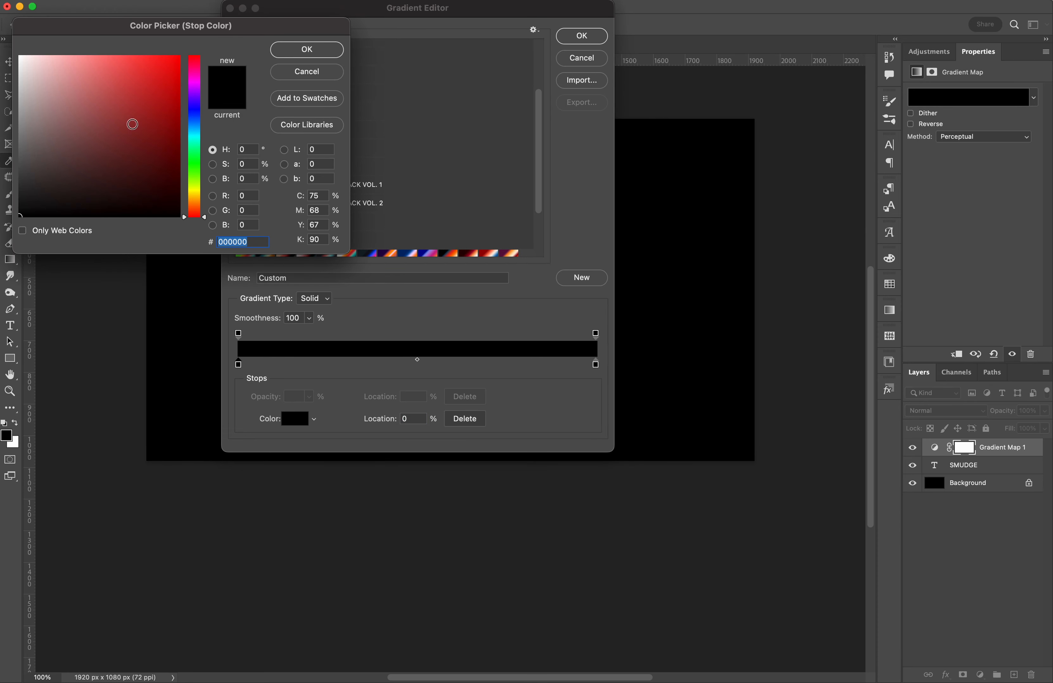
{"action": "left_click_drag", "start_coordinate": [132, 122], "coordinate": [188, 51]}
{"action": "left_click", "coordinate": [307, 49]}
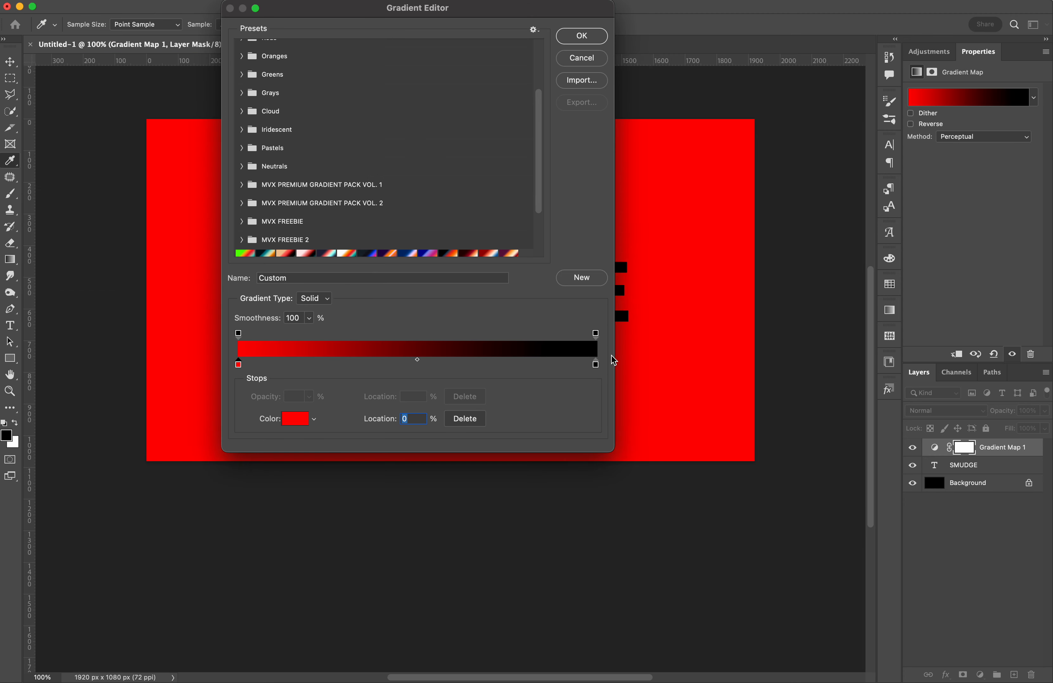
- Make the gradient's end stop at 100% the same red as the starting stop
{"action": "left_click", "coordinate": [595, 364]}
{"action": "left_click_drag", "start_coordinate": [600, 382], "coordinate": [594, 413]}
{"action": "left_click", "coordinate": [240, 367]}
{"action": "left_click_drag", "start_coordinate": [568, 366], "coordinate": [611, 365]}
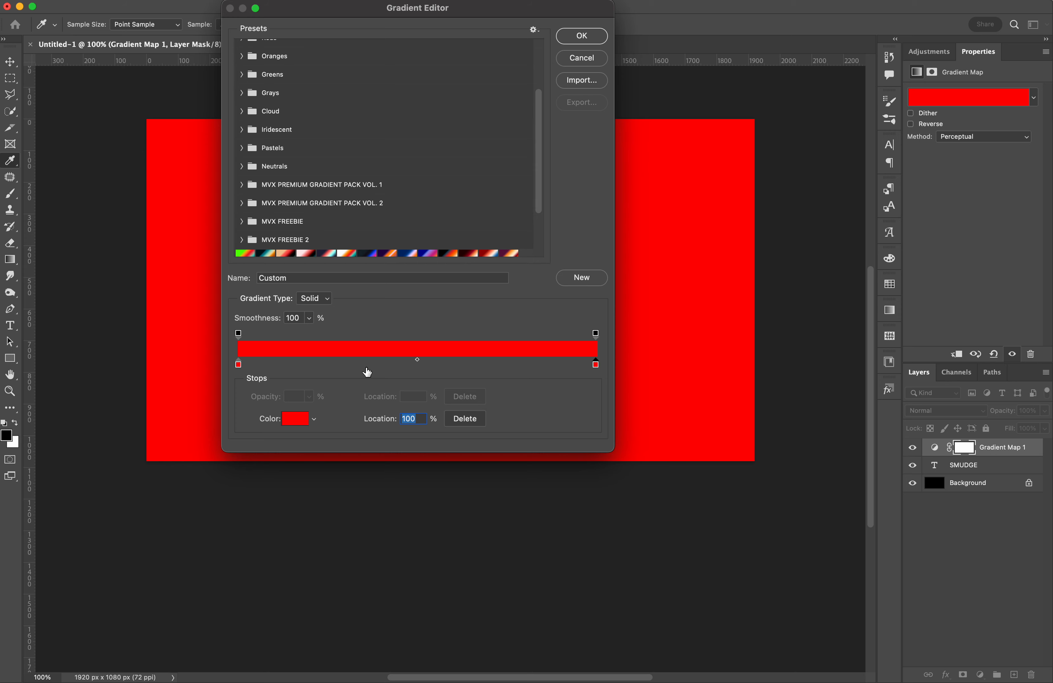
- Add a yellow (ffd200) color stop at 16% on the gradient
{"action": "left_click", "coordinate": [296, 368]}
{"action": "left_click", "coordinate": [295, 418]}
{"action": "left_click_drag", "start_coordinate": [201, 212], "coordinate": [201, 196]}
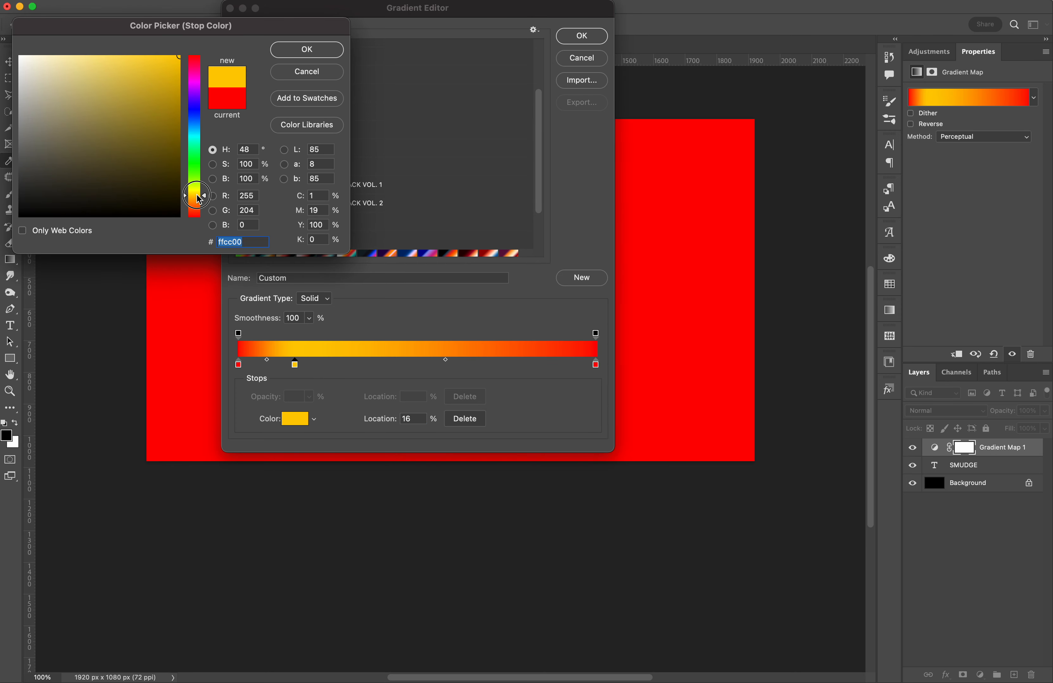
{"action": "left_click", "coordinate": [307, 49]}
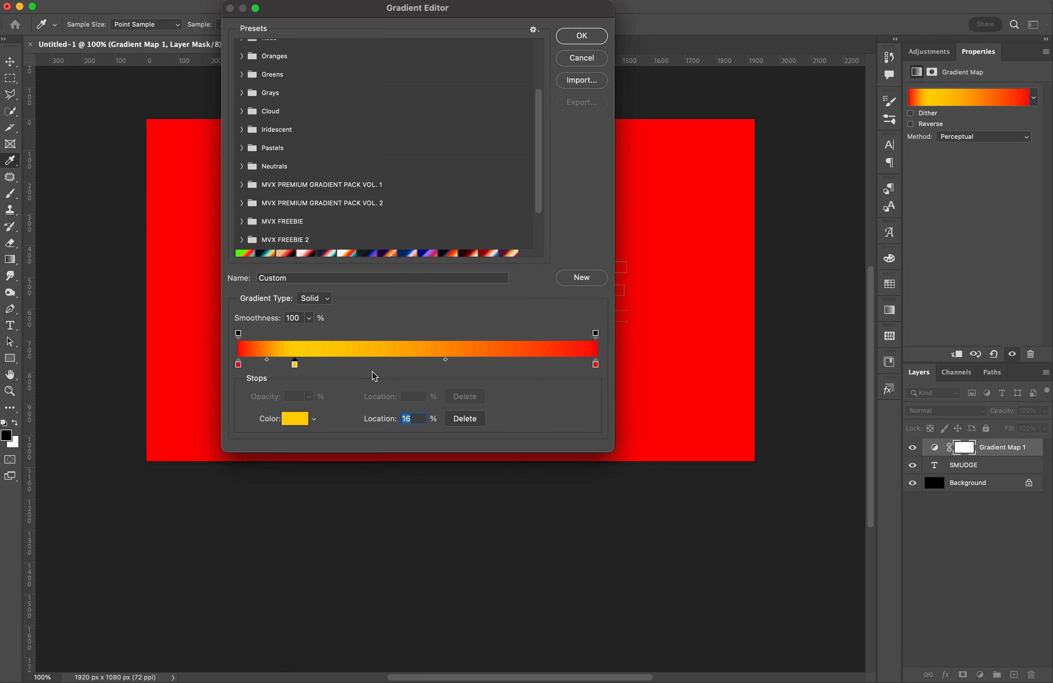
- Add a bright green color stop at 29% on the gradient
{"action": "left_click", "coordinate": [342, 366]}
{"action": "left_click", "coordinate": [295, 419]}
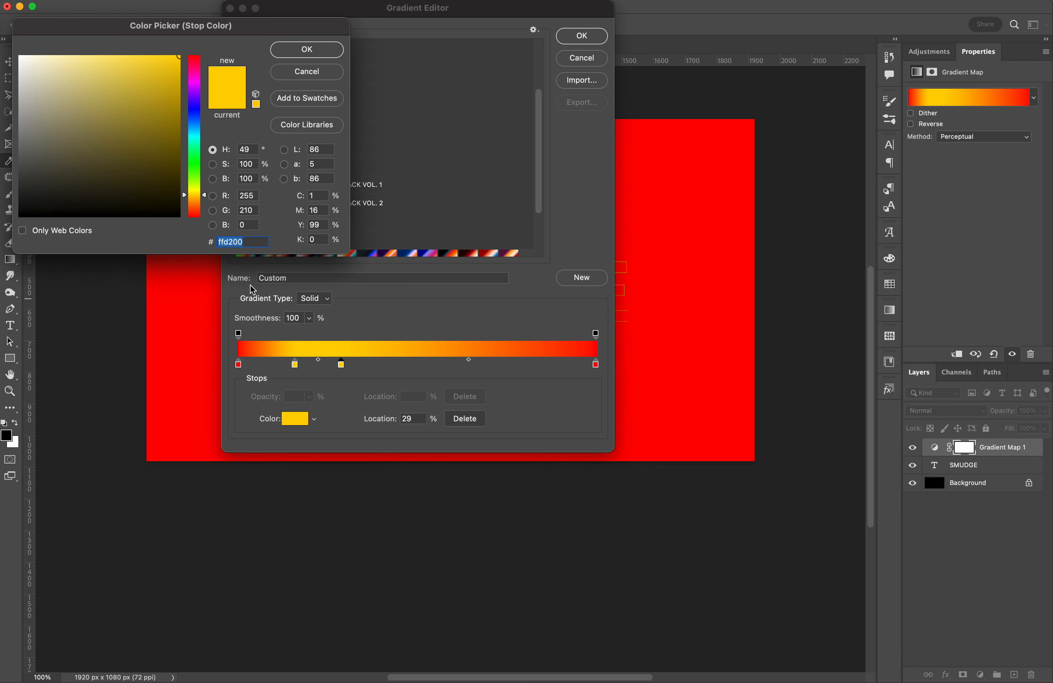
{"action": "left_click", "coordinate": [191, 163]}
{"action": "left_click", "coordinate": [292, 51]}
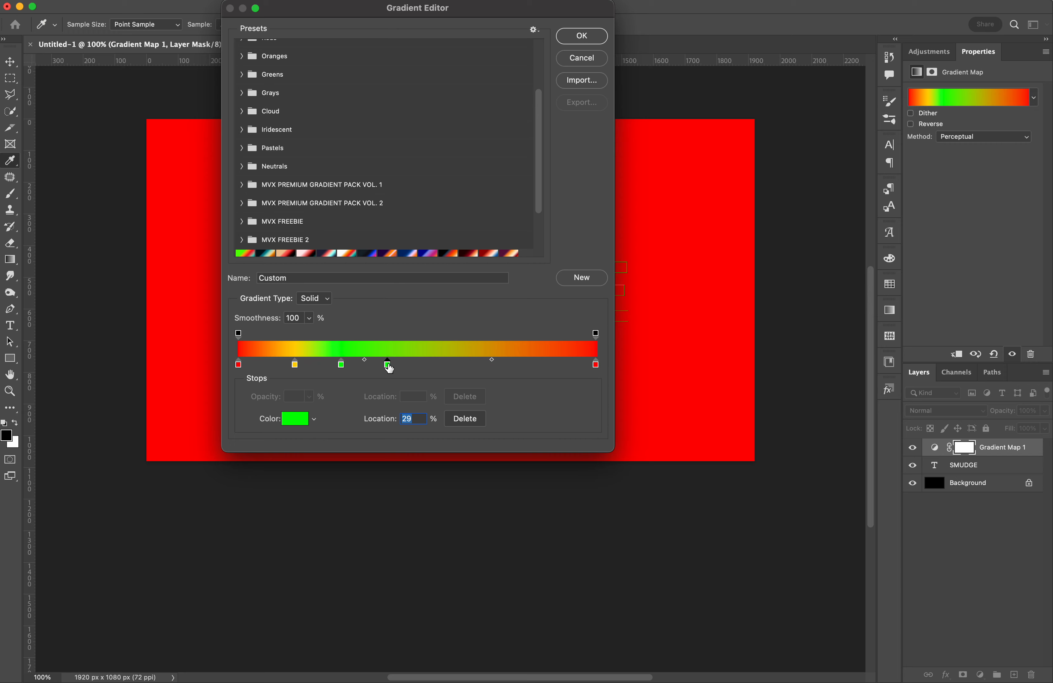
- Give the gradient a cyan (00fffc) color stop at 42%
{"action": "left_click", "coordinate": [298, 421]}
{"action": "left_click", "coordinate": [194, 135]}
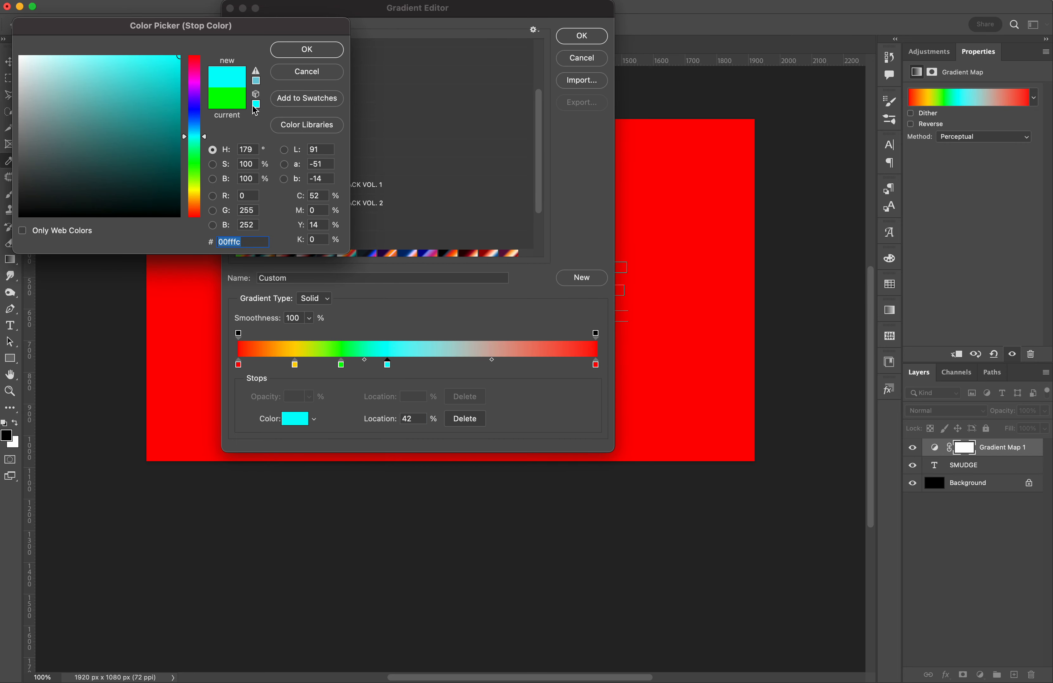
{"action": "left_click", "coordinate": [310, 49]}
- Add a blue (0012ff) color stop at 60% on the gradient
{"action": "left_click", "coordinate": [451, 365]}
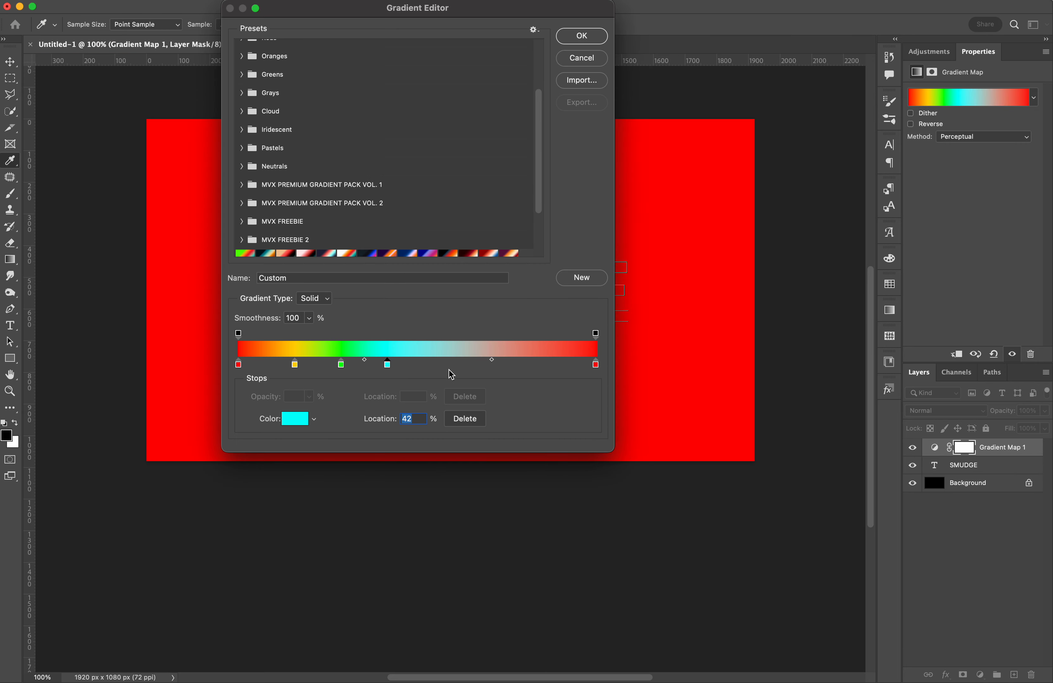
{"action": "left_click", "coordinate": [293, 419]}
{"action": "left_click", "coordinate": [194, 111]}
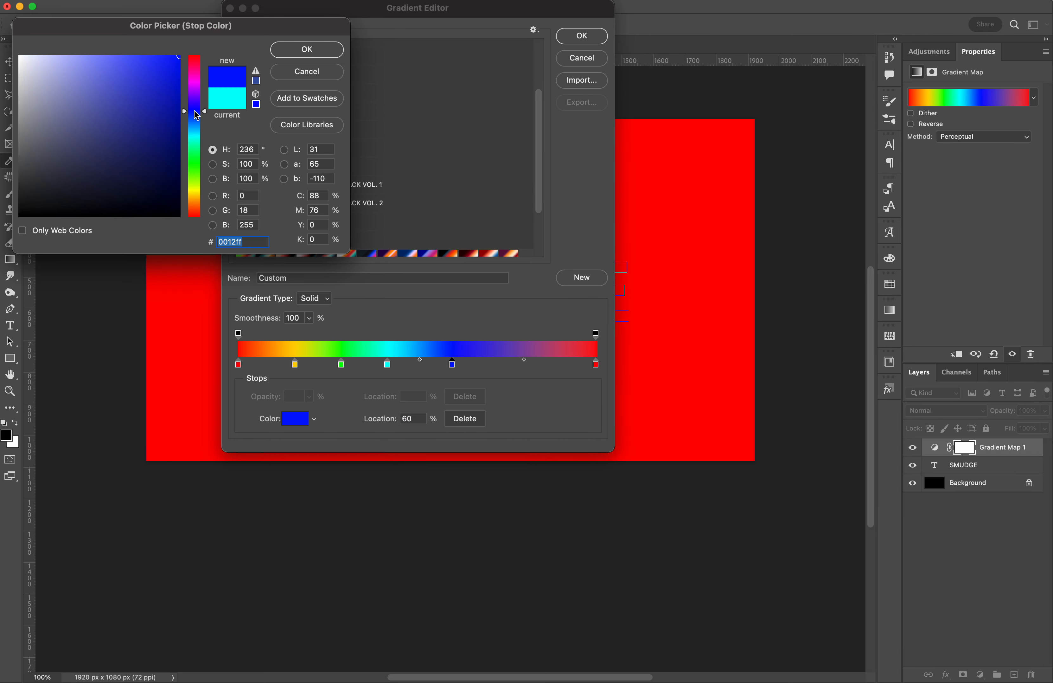
{"action": "left_click", "coordinate": [307, 49]}
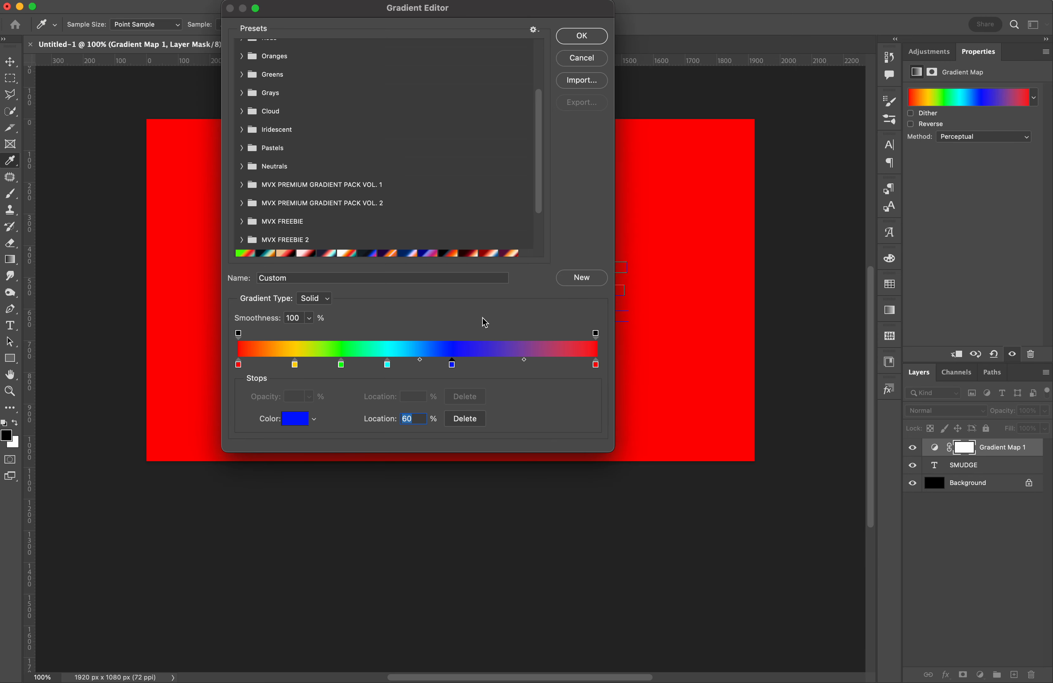
- Add a purple (9c00ff) color stop at 77% on the gradient
{"action": "left_click", "coordinate": [295, 419]}
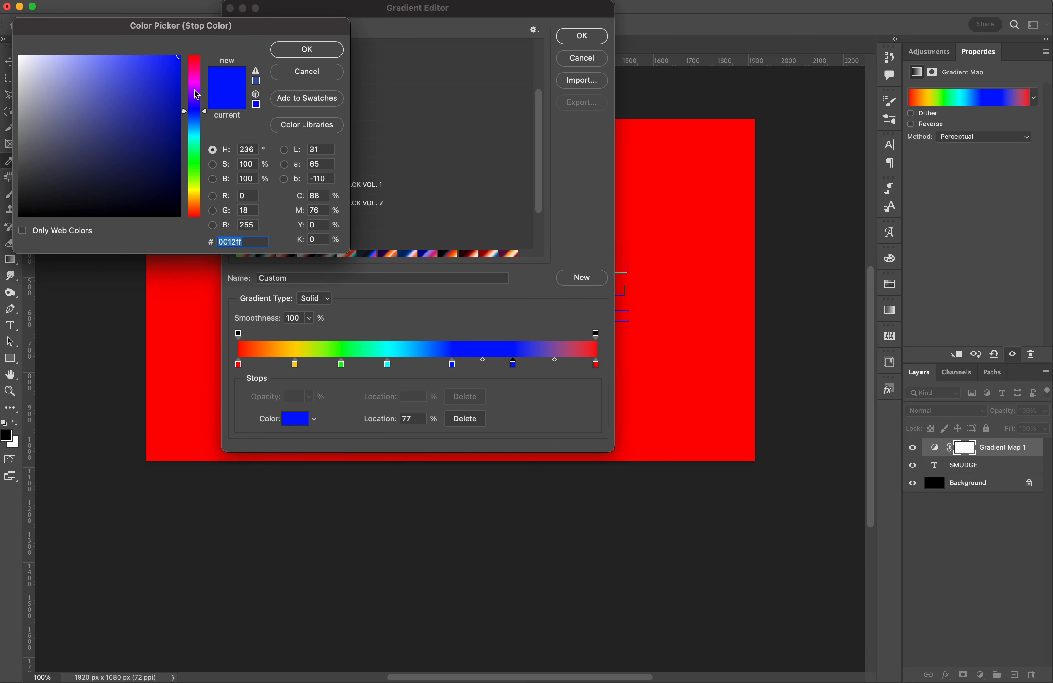
{"action": "left_click", "coordinate": [196, 89]}
{"action": "left_click", "coordinate": [196, 92]}
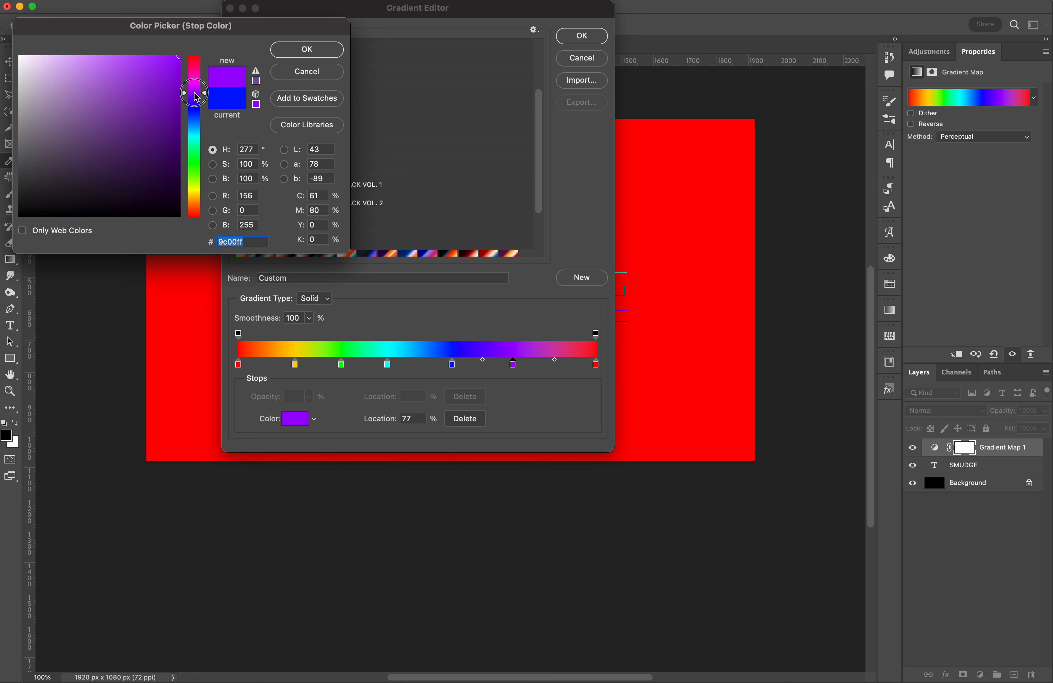
{"action": "left_click", "coordinate": [308, 50]}
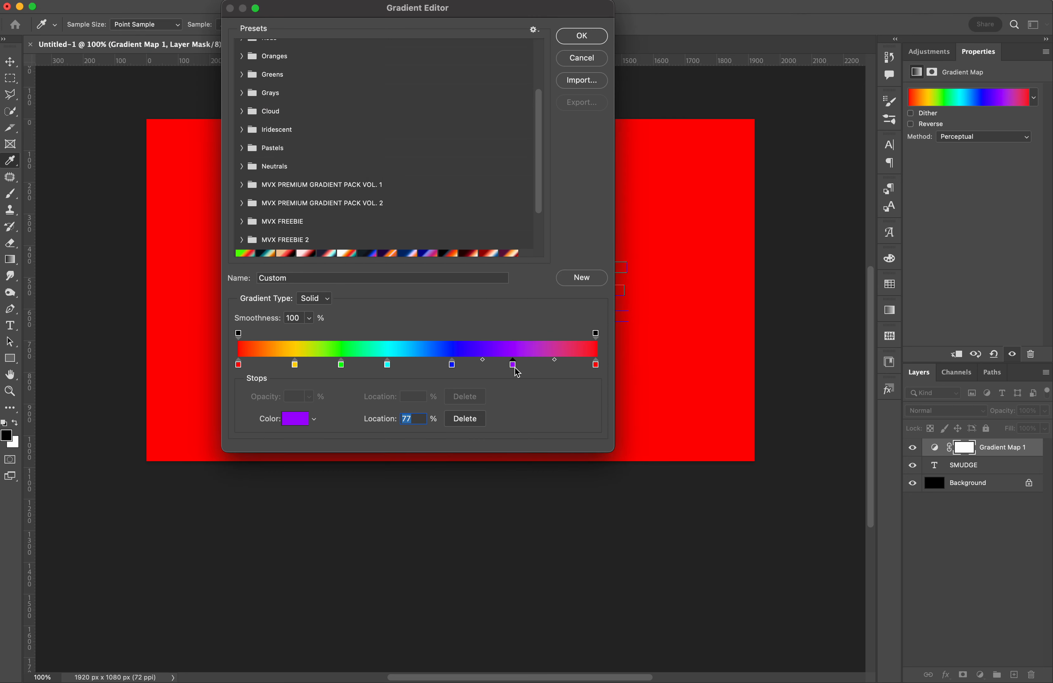
- Space the intermediate color stops more evenly, with yellow at 15%, green at 30%, and cyan, blue and purple shifted toward the end
{"action": "left_click_drag", "start_coordinate": [513, 368], "coordinate": [531, 368]}
{"action": "left_click_drag", "start_coordinate": [451, 368], "coordinate": [463, 368]}
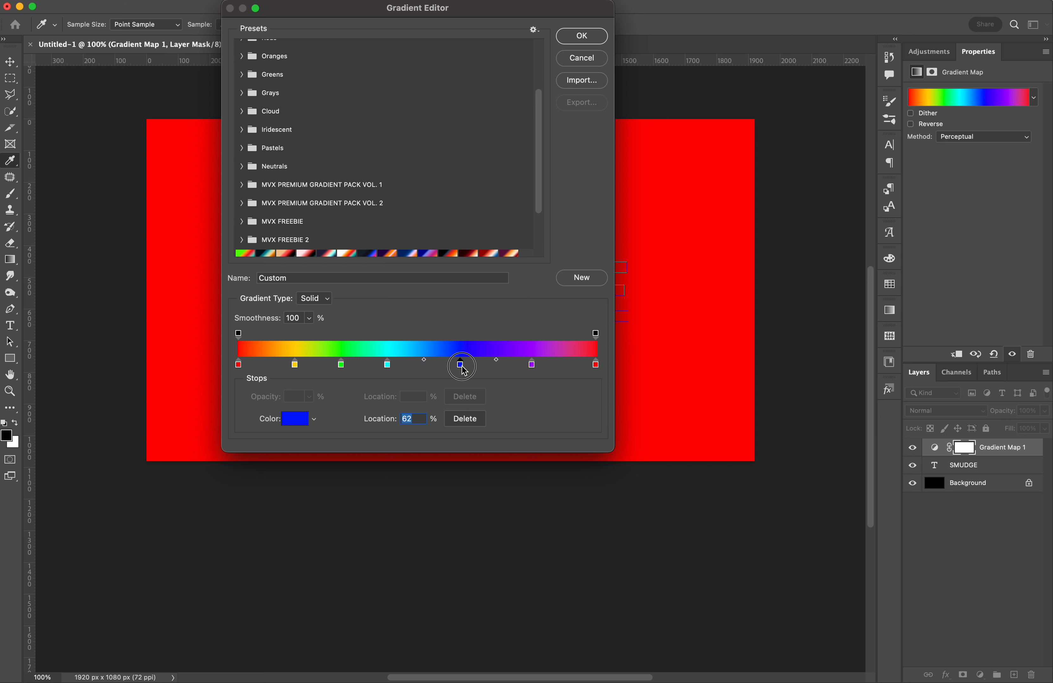
{"action": "left_click_drag", "start_coordinate": [383, 368], "coordinate": [295, 369]}
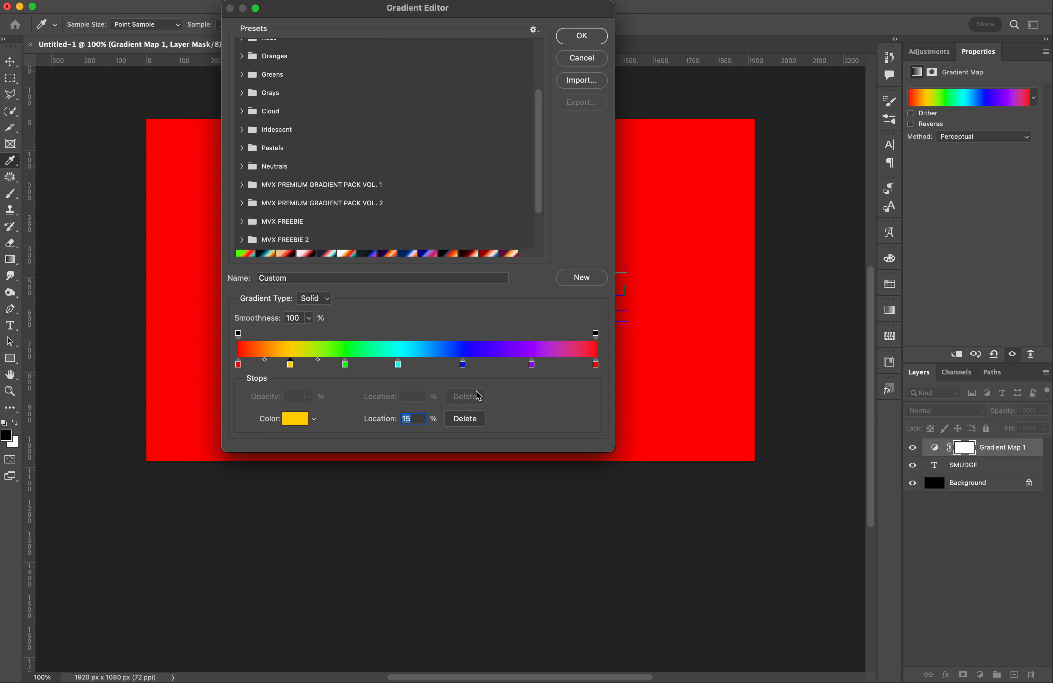
{"action": "left_click_drag", "start_coordinate": [532, 368], "coordinate": [540, 367]}
{"action": "left_click_drag", "start_coordinate": [463, 369], "coordinate": [475, 367]}
{"action": "left_click_drag", "start_coordinate": [398, 367], "coordinate": [349, 370]}
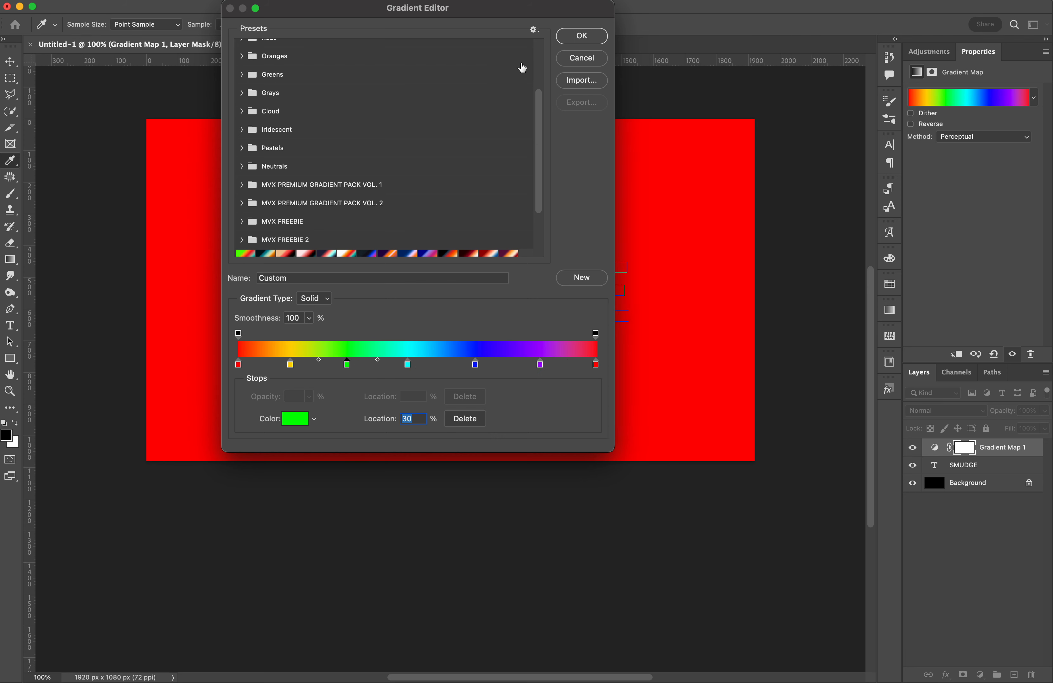
- Save the rainbow gradient as a new preset, place it first among the ungrouped presets, and accept the gradient
{"action": "scroll", "coordinate": [480, 126], "scroll_direction": "down", "scroll_amount": 3}
{"action": "scroll", "coordinate": [584, 282], "scroll_direction": "down", "scroll_amount": 3}
{"action": "left_click", "coordinate": [584, 281]}
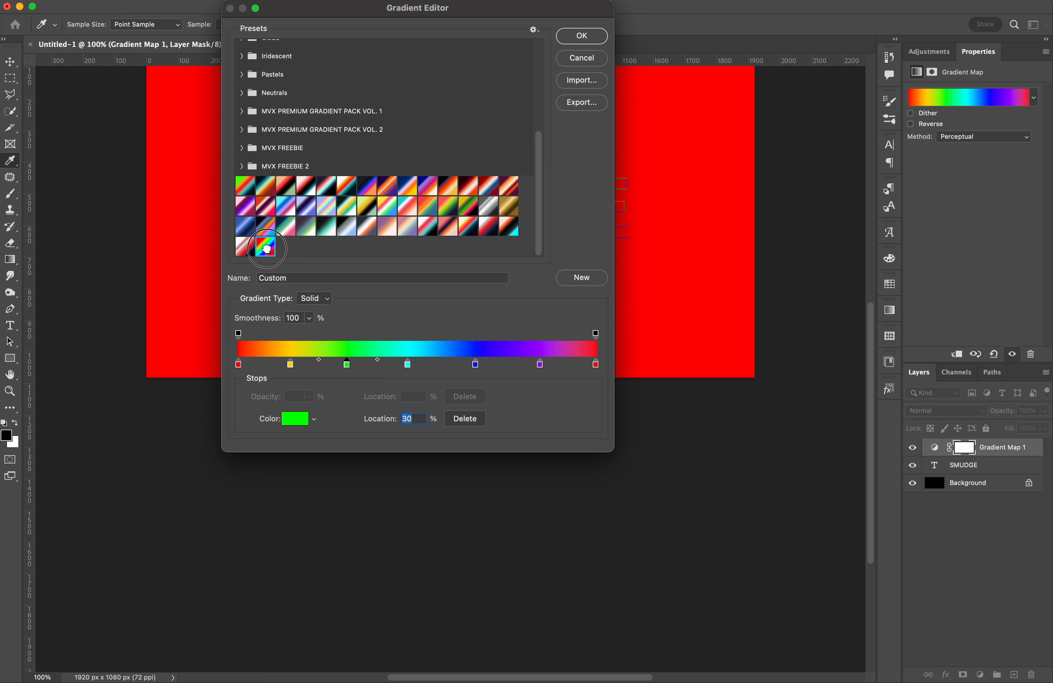
{"action": "left_click_drag", "start_coordinate": [265, 246], "coordinate": [246, 189]}
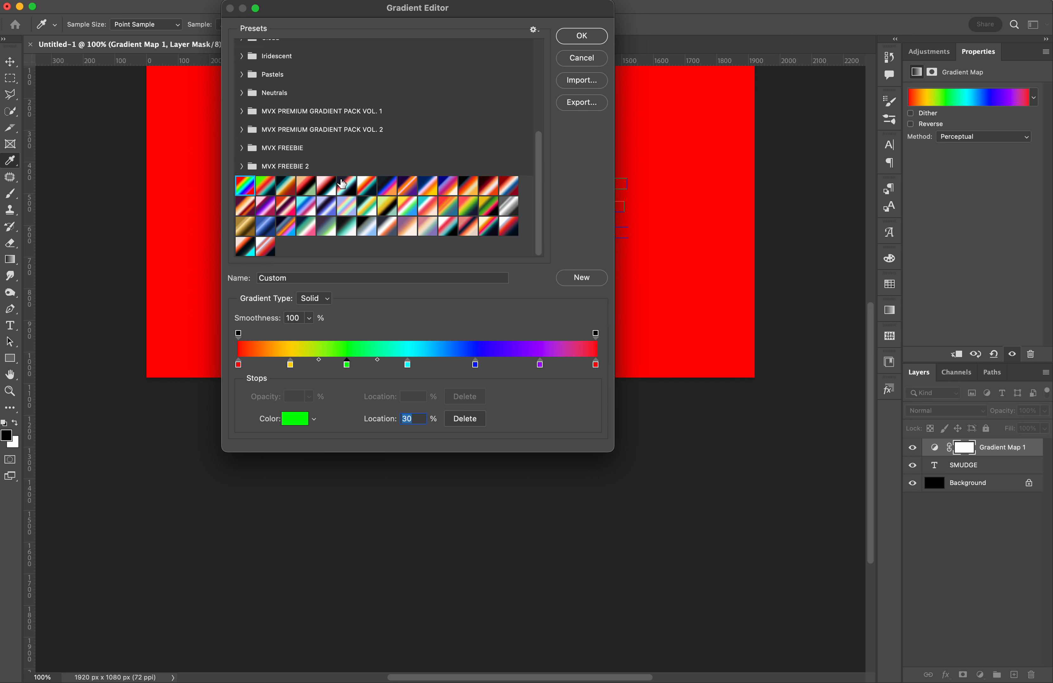
{"action": "scroll", "coordinate": [342, 183], "scroll_direction": "up", "scroll_amount": 5}
{"action": "scroll", "coordinate": [342, 183], "scroll_direction": "down", "scroll_amount": 5}
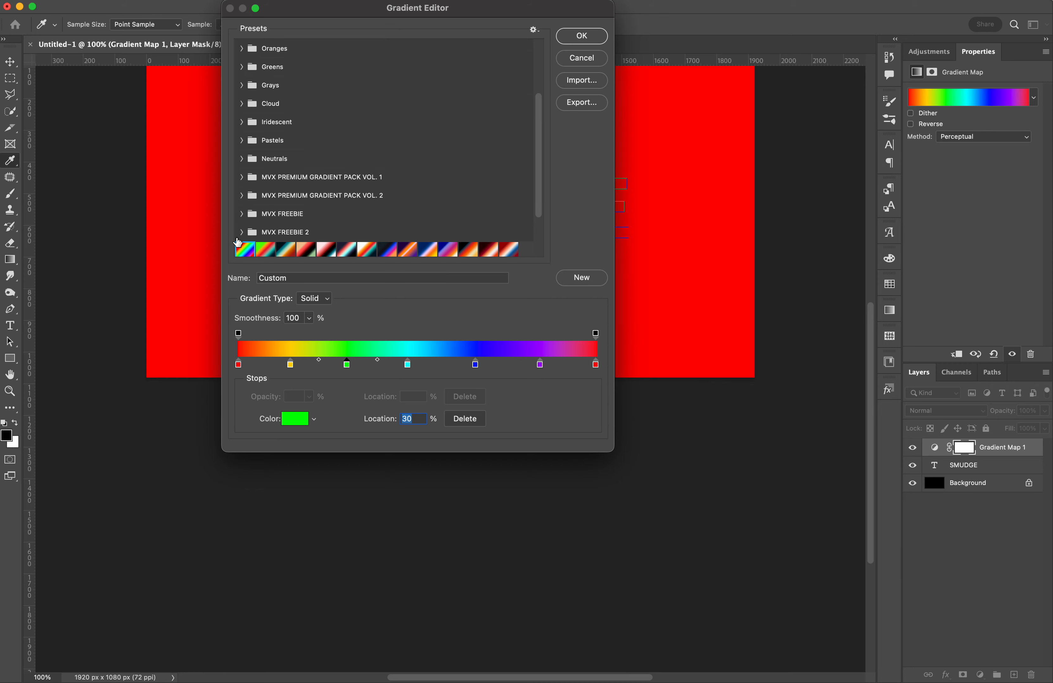
{"action": "scroll", "coordinate": [392, 192], "scroll_direction": "up", "scroll_amount": 5}
{"action": "scroll", "coordinate": [577, 133], "scroll_direction": "up", "scroll_amount": 3}
{"action": "left_click", "coordinate": [582, 38]}
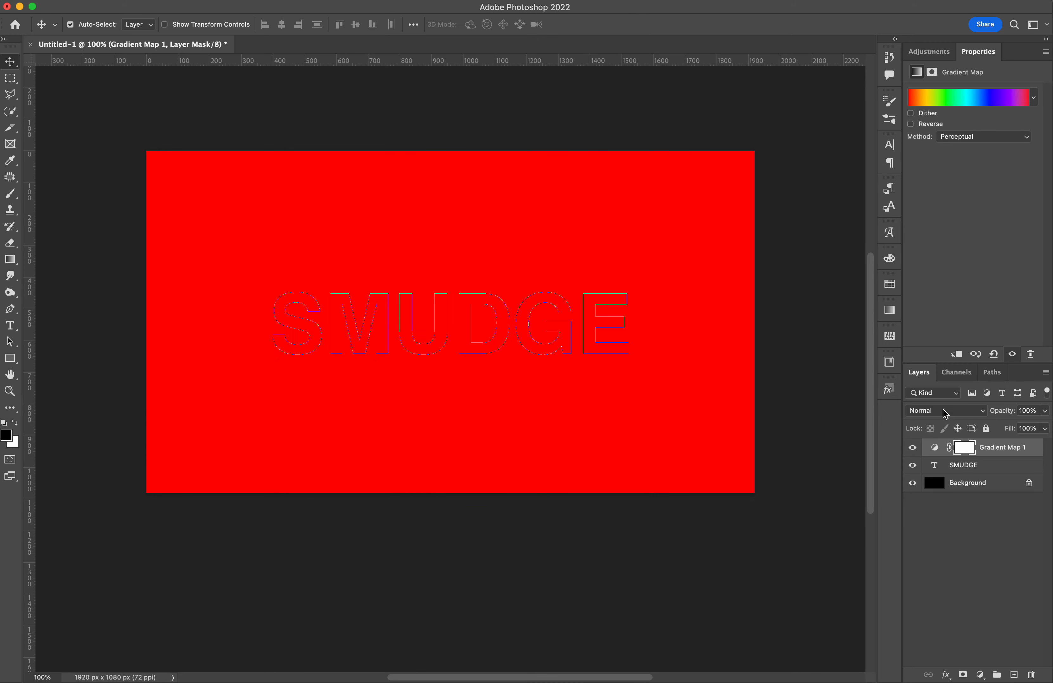
- Set the Gradient Map 1 layer's blend mode to Saturation and select the SMUDGE text layer
{"action": "left_click", "coordinate": [932, 411]}
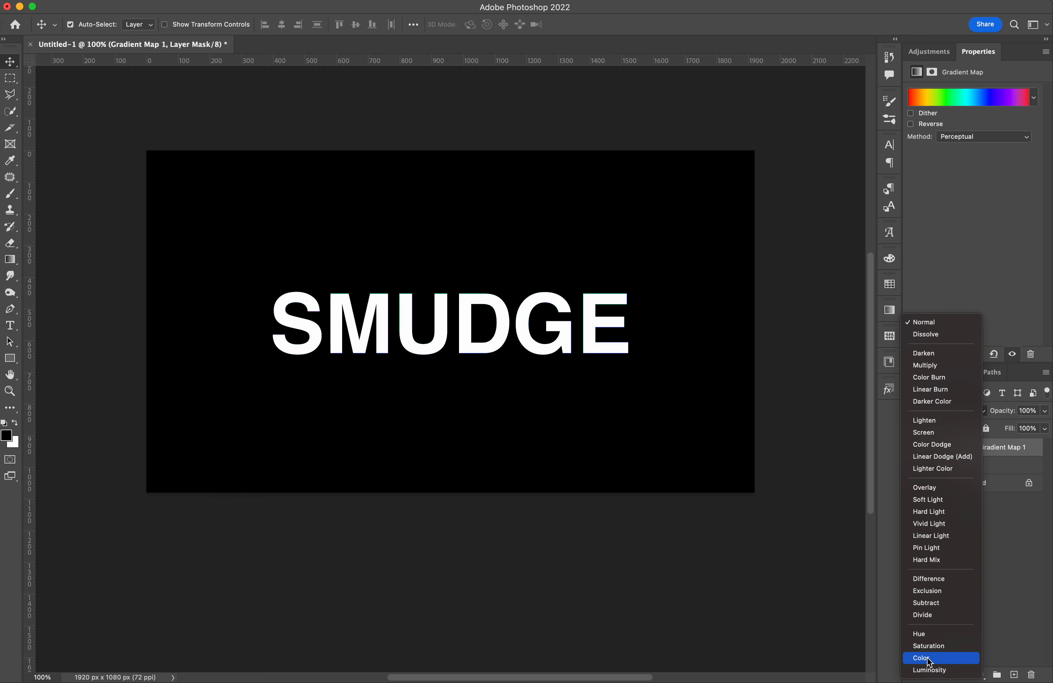
{"action": "left_click", "coordinate": [933, 646]}
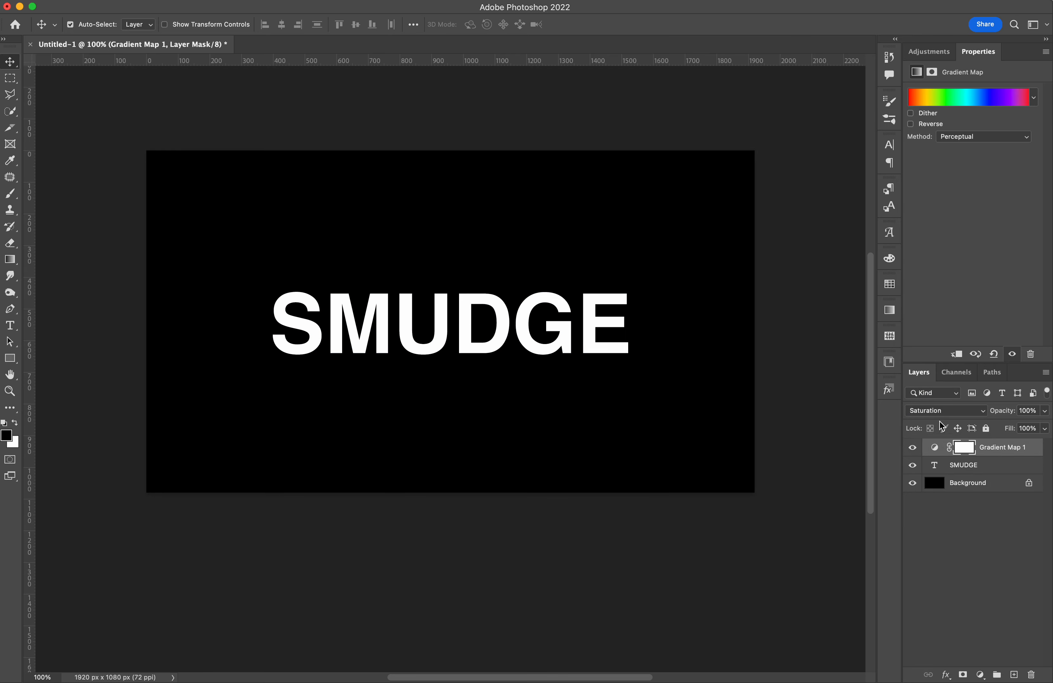
{"action": "left_click", "coordinate": [942, 411]}
{"action": "left_click", "coordinate": [953, 411]}
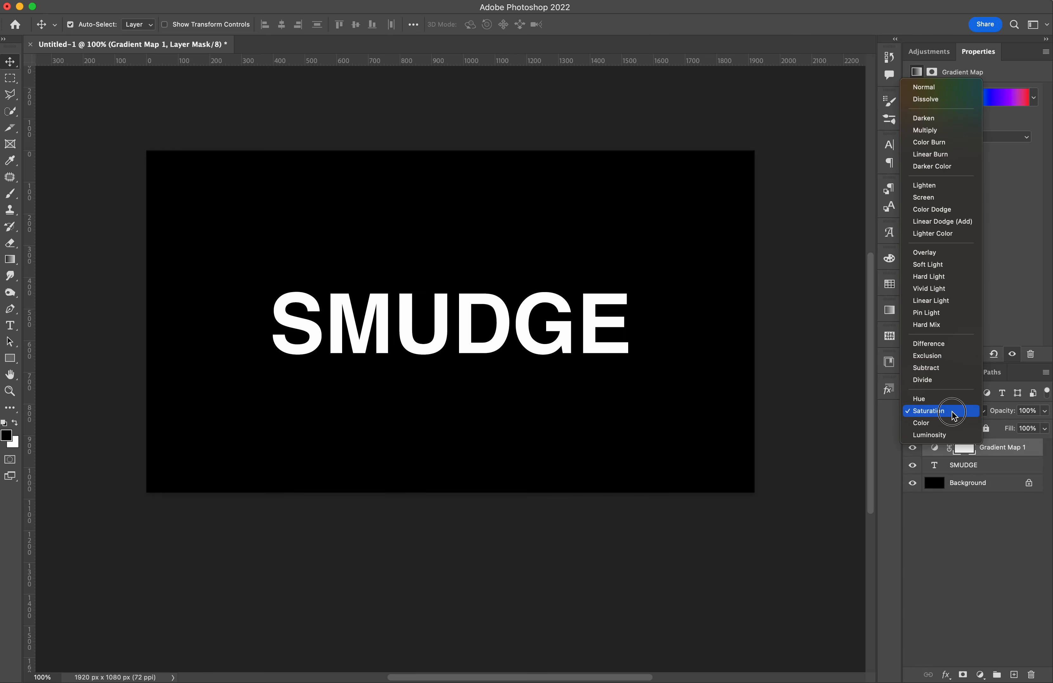
{"action": "left_click", "coordinate": [995, 466]}
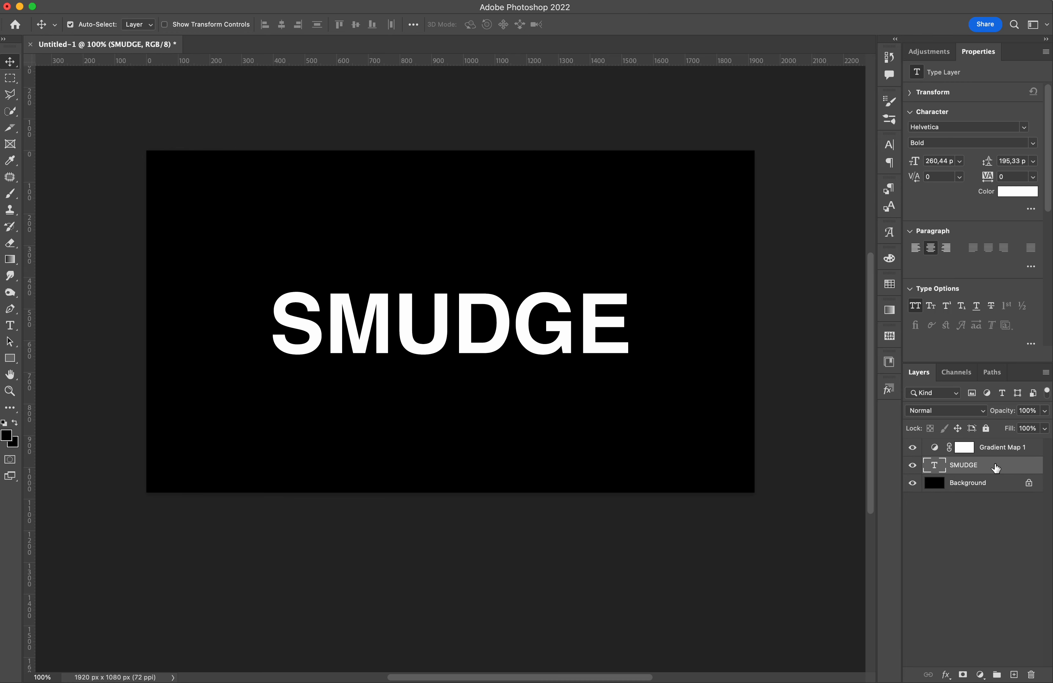
- Duplicate the SMUDGE text layer, move the original below the unlocked black background, lock the background again, and select the SMUDGE copy layer
{"action": "key", "text": "super+j"}
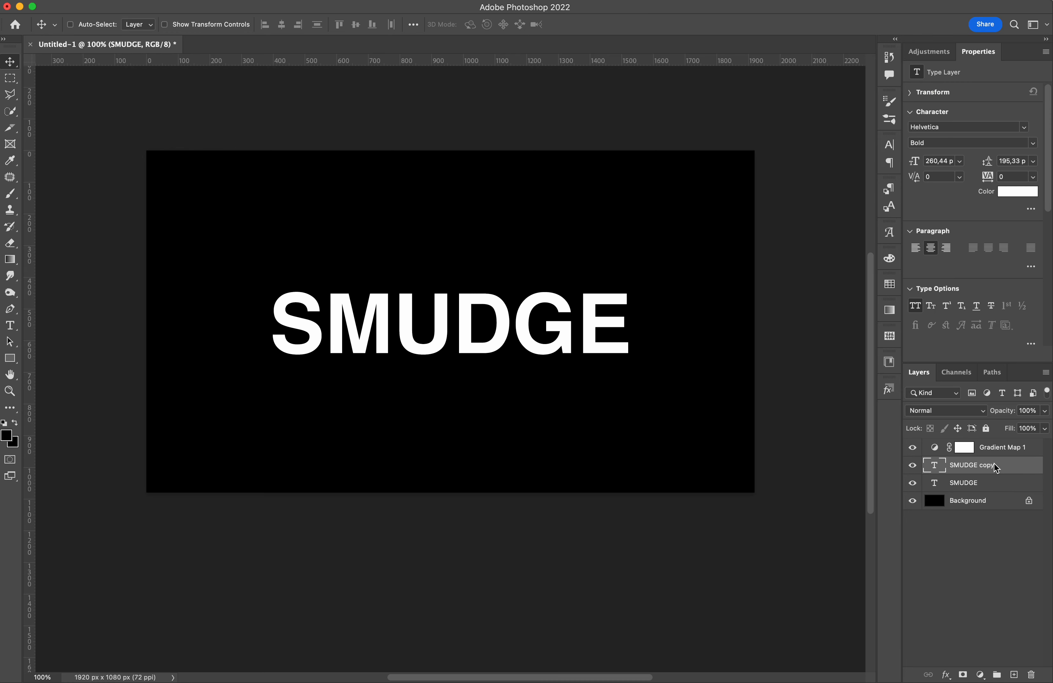
{"action": "mouse_move", "coordinate": [980, 483]}
{"action": "left_mouse_down"}
{"action": "mouse_move", "coordinate": [977, 525]}
{"action": "mouse_move", "coordinate": [975, 476]}
{"action": "mouse_move", "coordinate": [944, 488]}
{"action": "mouse_move", "coordinate": [987, 507]}
{"action": "left_mouse_up"}
{"action": "left_click", "coordinate": [1029, 504]}
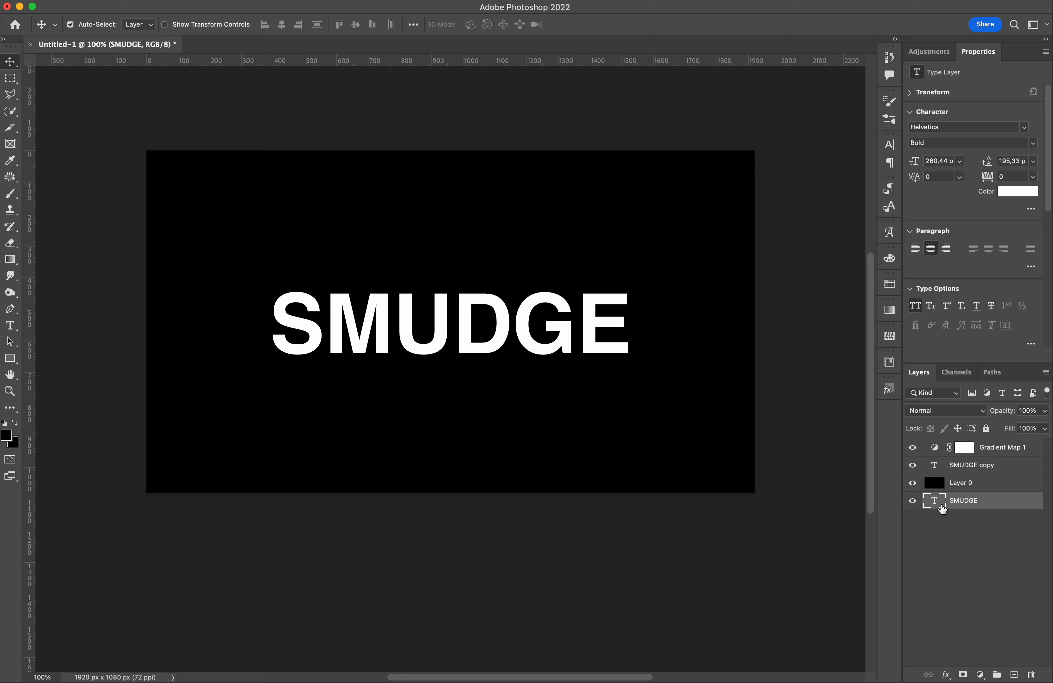
{"action": "left_click", "coordinate": [994, 487]}
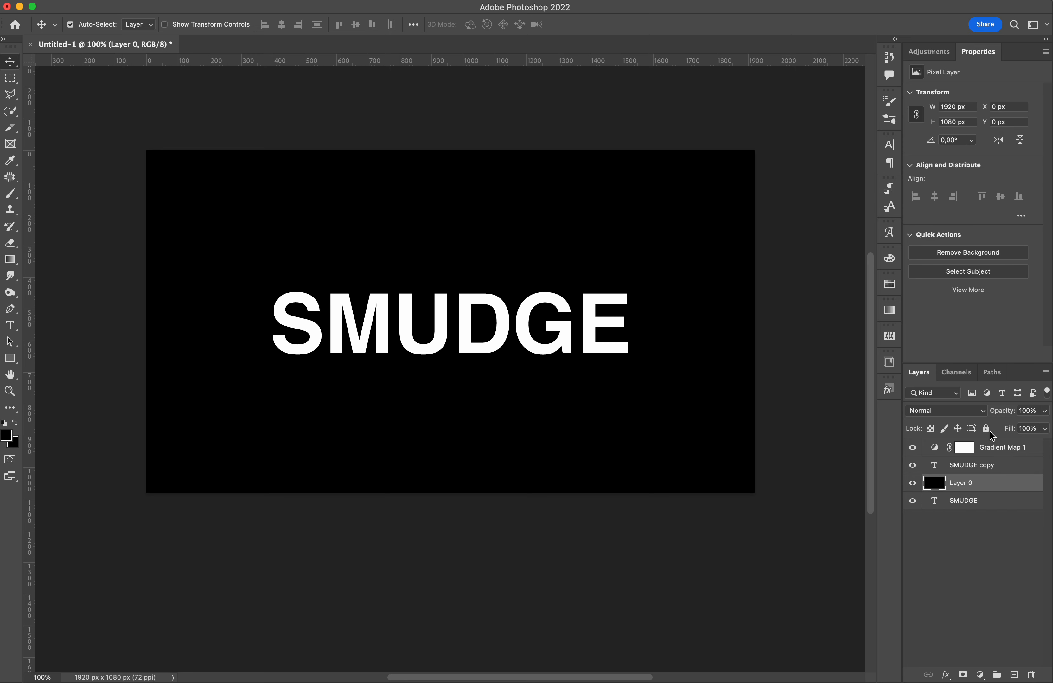
{"action": "left_click", "coordinate": [985, 428]}
{"action": "left_click", "coordinate": [951, 471]}
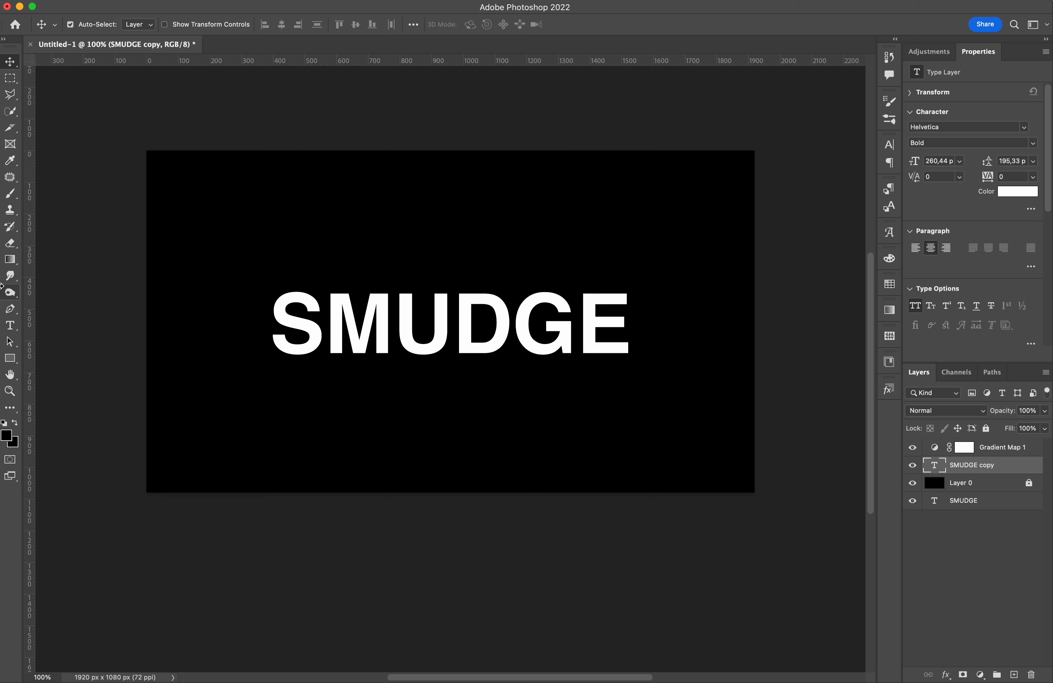
- Activate the Smudge tool and rasterize the SMUDGE copy type layer
{"action": "left_click", "coordinate": [11, 279]}
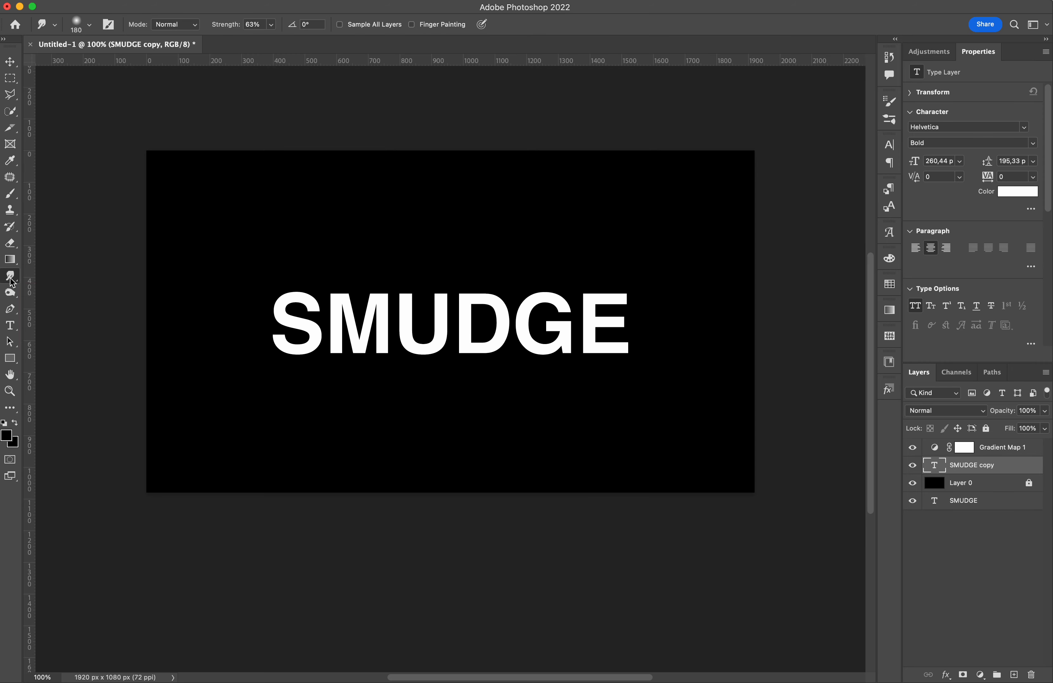
{"action": "left_click", "coordinate": [382, 327]}
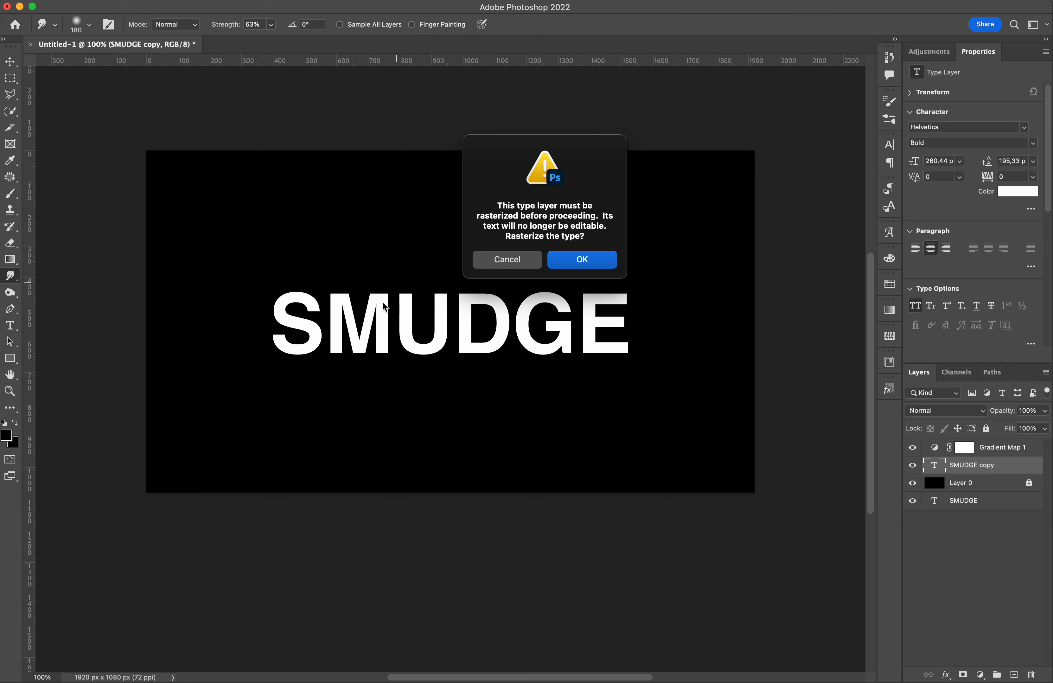
{"action": "left_click", "coordinate": [578, 259]}
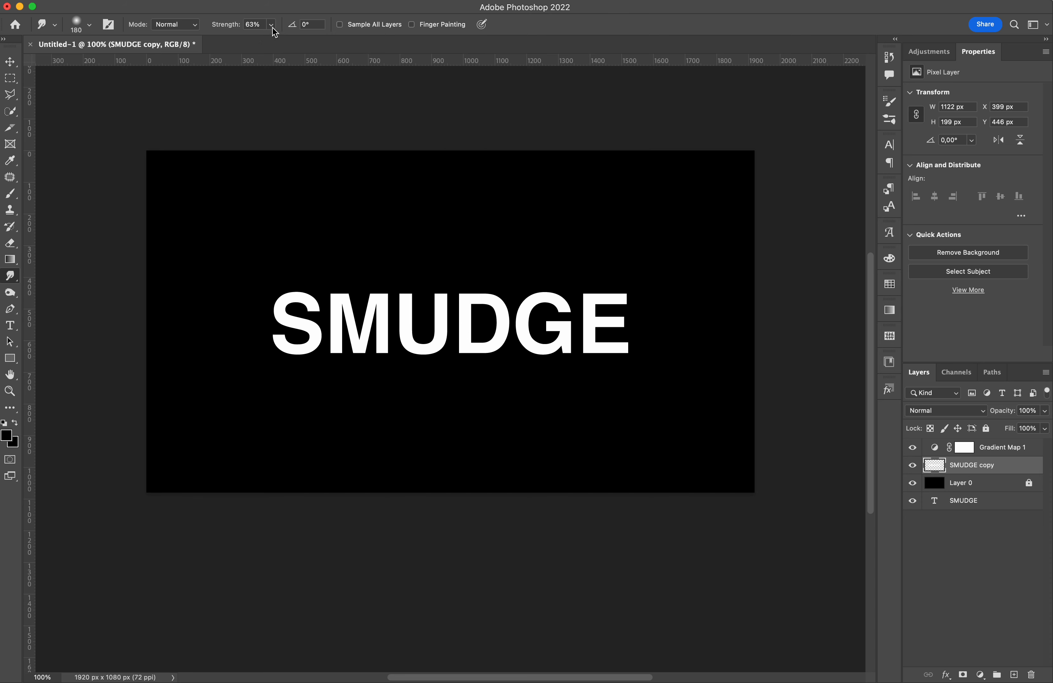
- Set the Smudge tool to 65% strength in Saturation mode and smudge the top of the D up to the canvas edge
{"action": "left_click", "coordinate": [234, 27]}
{"action": "left_click_drag", "start_coordinate": [234, 27], "coordinate": [237, 27]}
{"action": "left_click", "coordinate": [180, 24]}
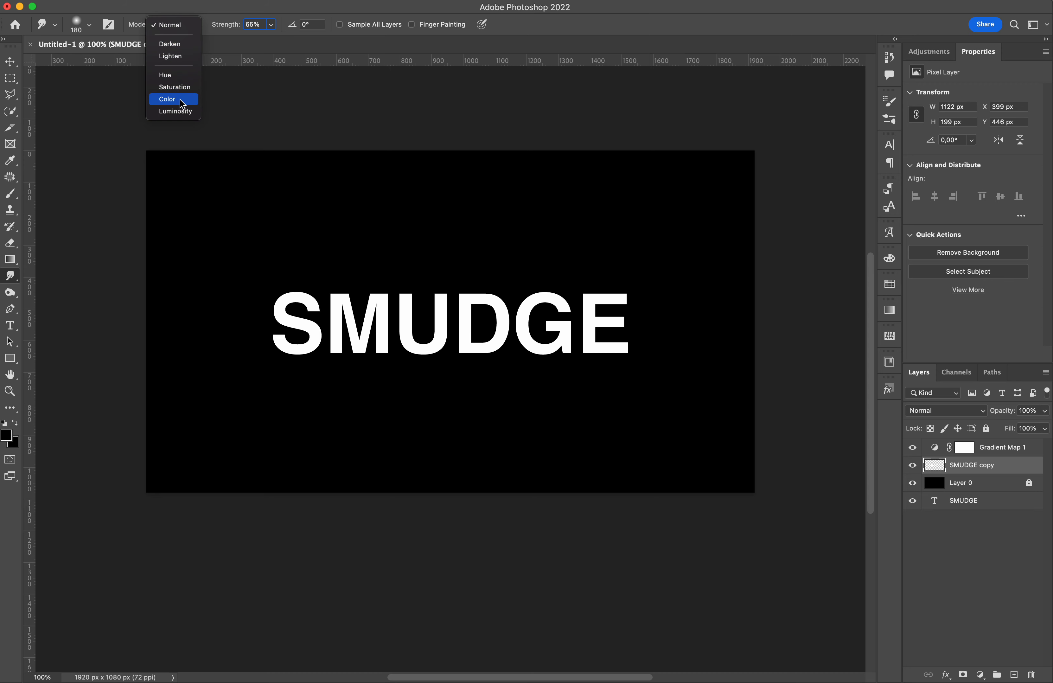
{"action": "left_click", "coordinate": [181, 87]}
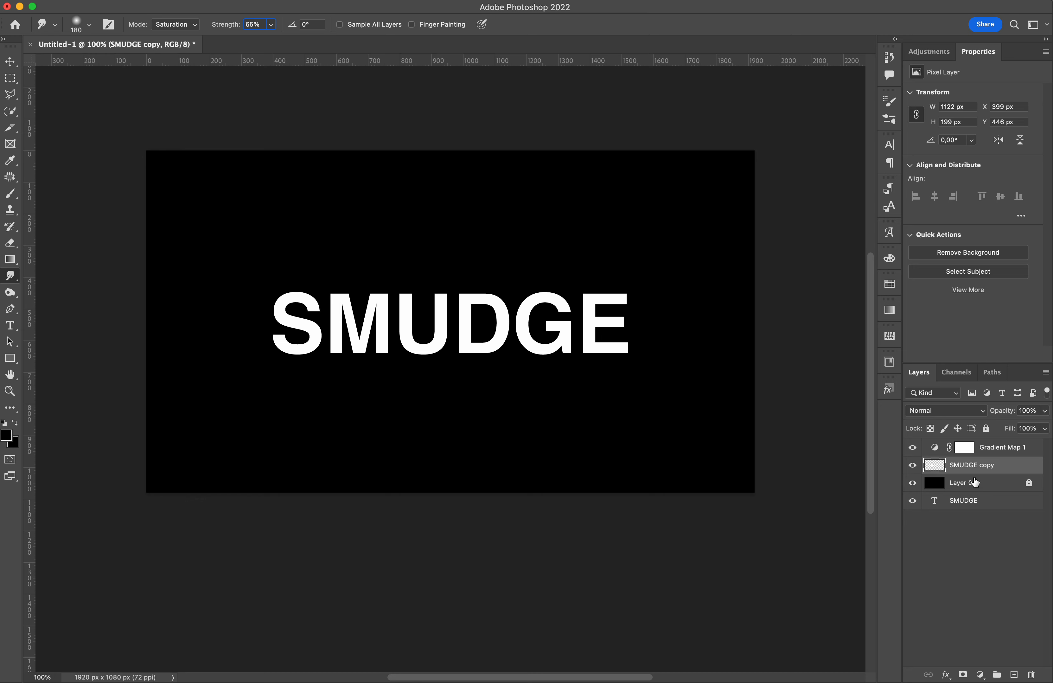
{"action": "left_click", "coordinate": [988, 449]}
{"action": "left_click", "coordinate": [962, 469]}
{"action": "mouse_move", "coordinate": [474, 275]}
{"action": "left_mouse_down"}
{"action": "mouse_move", "coordinate": [471, 178]}
{"action": "mouse_move", "coordinate": [514, 100]}
{"action": "left_mouse_up"}
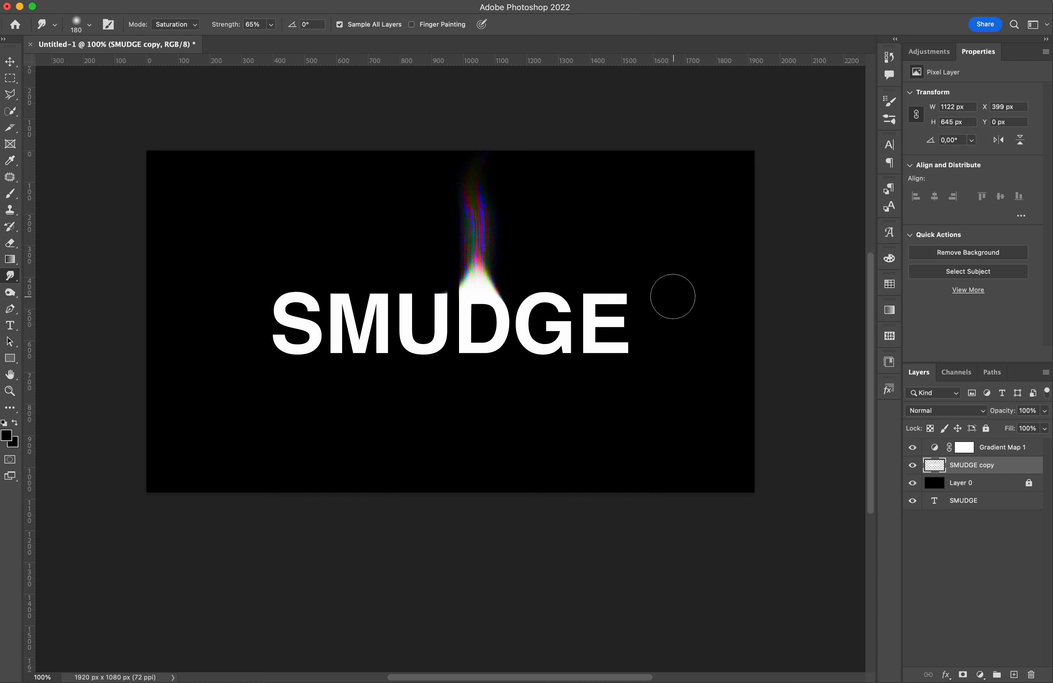
- Try smudging the top of the M upward with Sample All Layers on, and briefly isolate the SMUDGE copy layer to inspect the strokes
{"action": "mouse_move", "coordinate": [336, 277]}
{"action": "left_mouse_down"}
{"action": "mouse_move", "coordinate": [341, 245]}
{"action": "mouse_move", "coordinate": [341, 281]}
{"action": "mouse_move", "coordinate": [326, 242]}
{"action": "mouse_move", "coordinate": [361, 173]}
{"action": "left_mouse_up"}
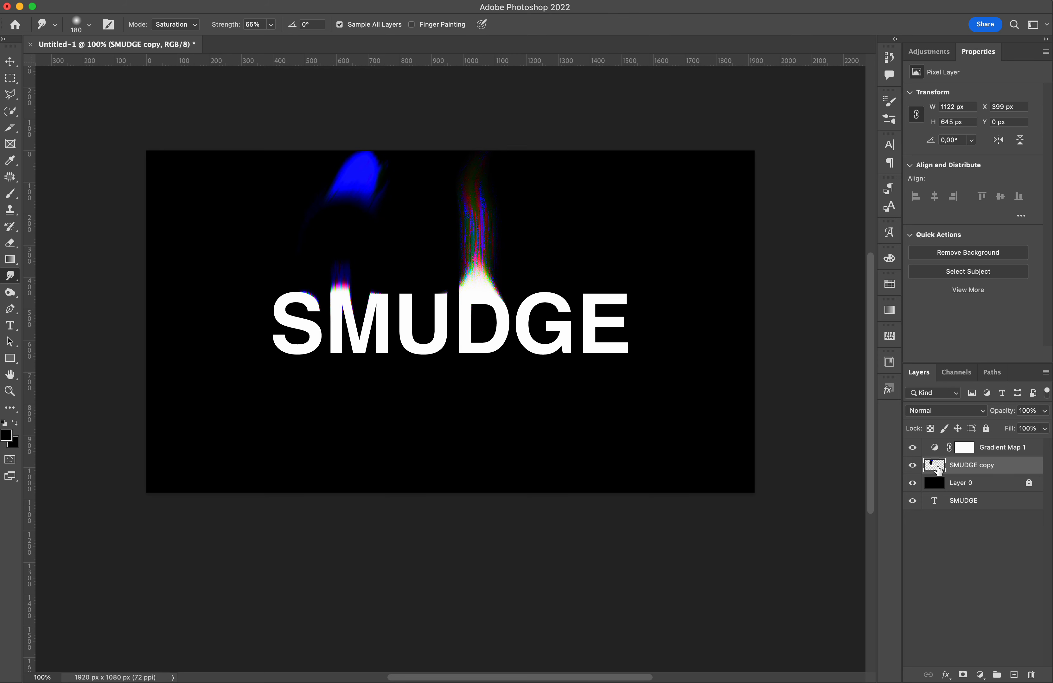
{"action": "left_click", "coordinate": [912, 447]}
{"action": "left_click", "coordinate": [912, 482]}
{"action": "left_click", "coordinate": [913, 501]}
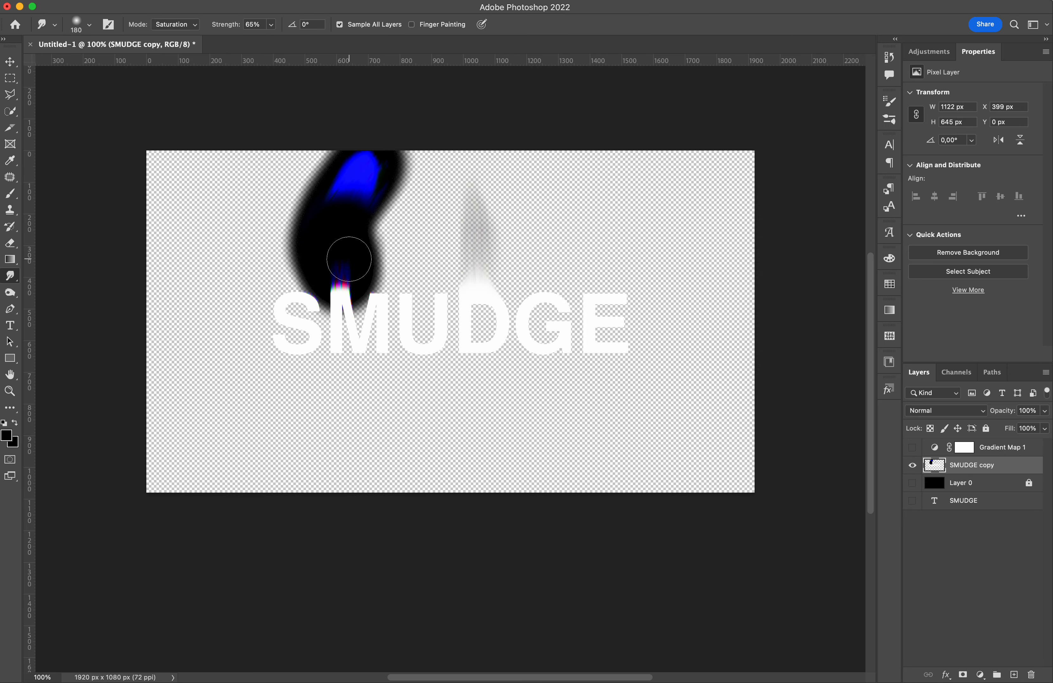
{"action": "left_click", "coordinate": [912, 482]}
{"action": "left_click", "coordinate": [912, 501]}
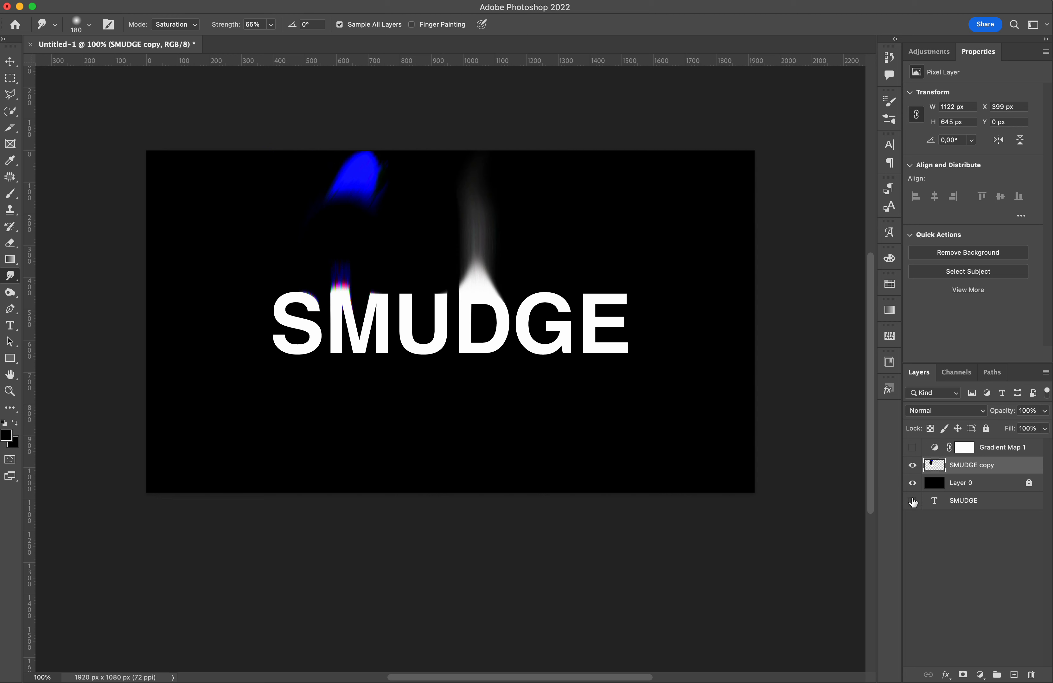
{"action": "left_click", "coordinate": [912, 448]}
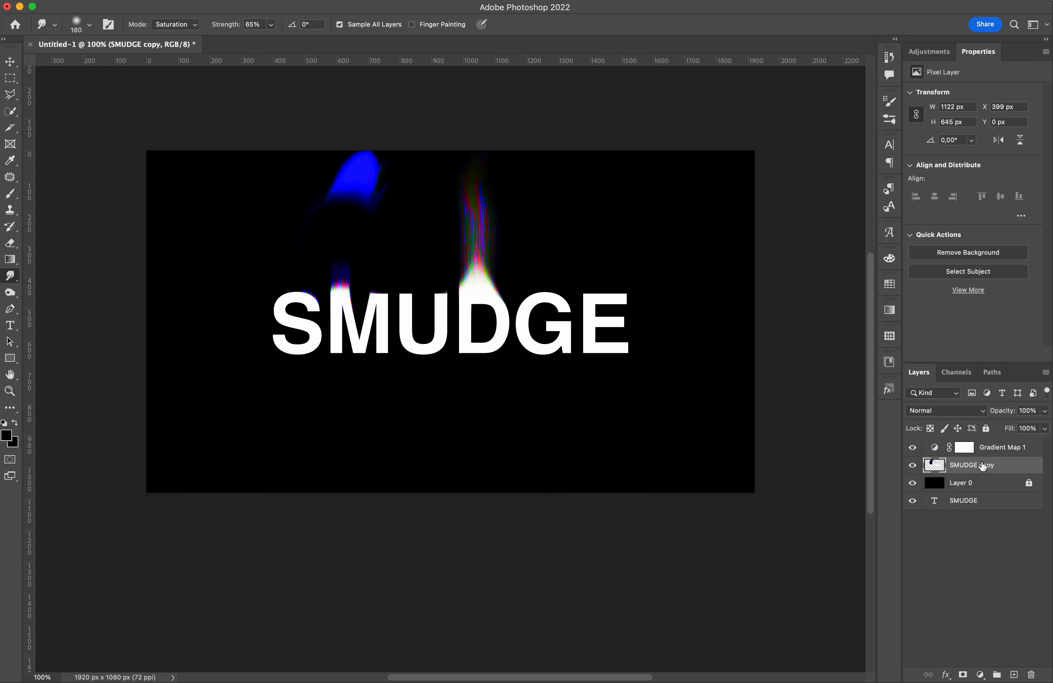
- Undo the smudge above the M and turn off Sample All Layers
{"action": "key", "text": "super+z"}
{"action": "key", "text": "super+z"}
{"action": "key", "text": "super+z"}
{"action": "key", "text": "super+shift+z"}
{"action": "key", "text": "super+shift+z"}
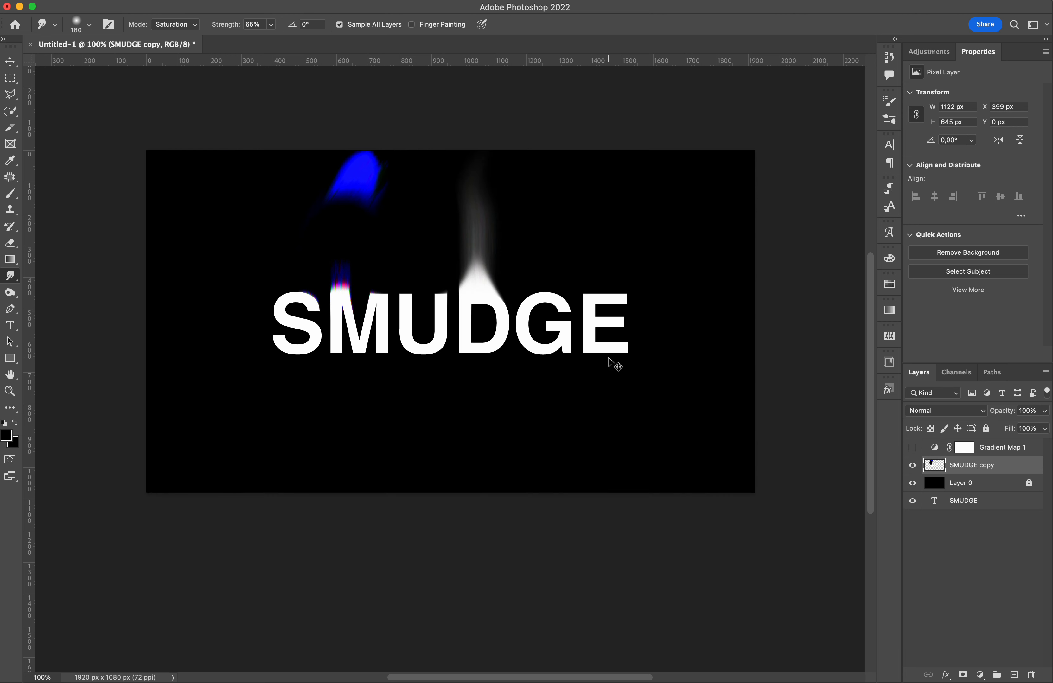
{"action": "key", "text": "super+shift+z"}
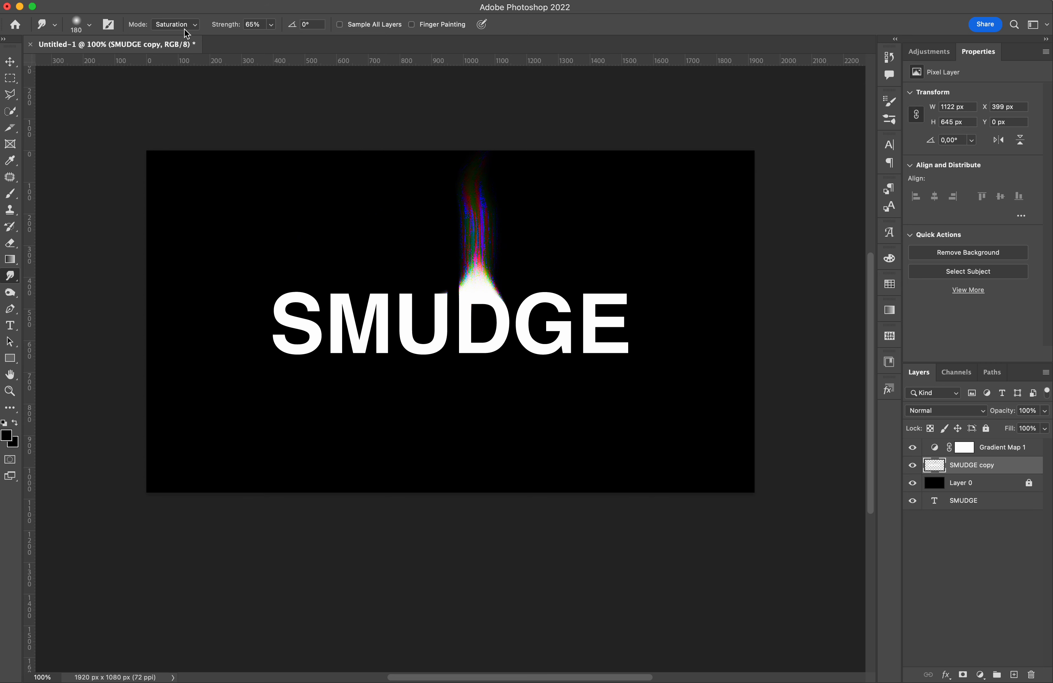
- Smudge the bottom of the M in a curve down to the canvas edge, and the tops of the D and G upward
{"action": "left_click_drag", "start_coordinate": [382, 368], "coordinate": [393, 451]}
{"action": "mouse_move", "coordinate": [376, 352]}
{"action": "left_mouse_down"}
{"action": "mouse_move", "coordinate": [387, 408]}
{"action": "mouse_move", "coordinate": [373, 453]}
{"action": "mouse_move", "coordinate": [304, 515]}
{"action": "mouse_move", "coordinate": [358, 478]}
{"action": "mouse_move", "coordinate": [383, 437]}
{"action": "mouse_move", "coordinate": [357, 454]}
{"action": "mouse_move", "coordinate": [388, 513]}
{"action": "mouse_move", "coordinate": [430, 527]}
{"action": "left_mouse_up"}
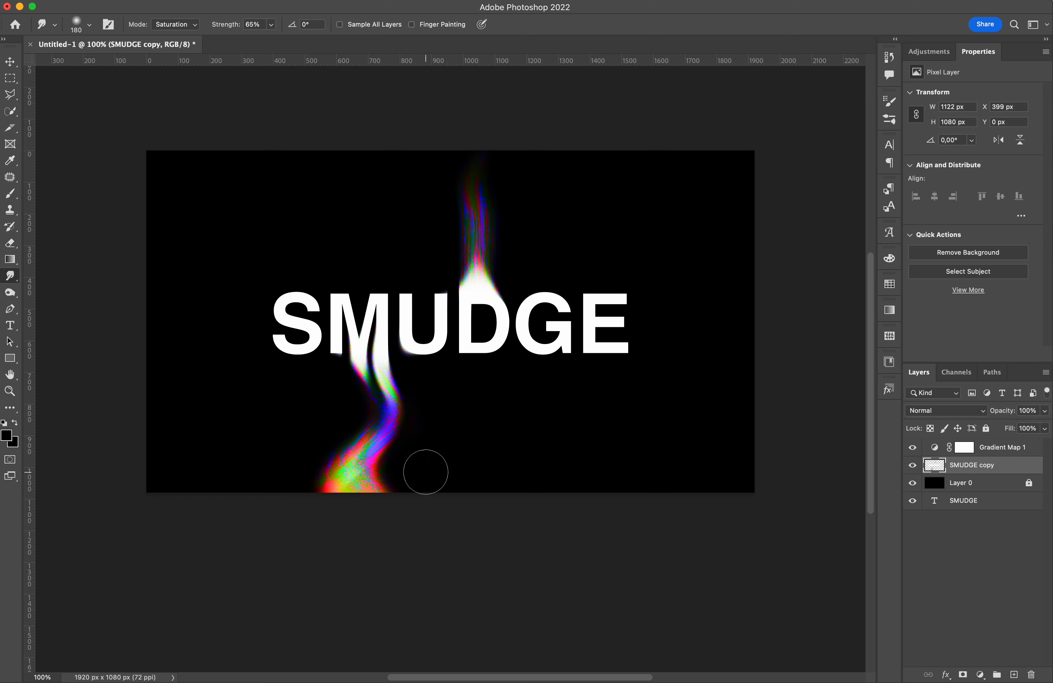
{"action": "mouse_move", "coordinate": [545, 298]}
{"action": "left_mouse_down"}
{"action": "mouse_move", "coordinate": [532, 260]}
{"action": "mouse_move", "coordinate": [571, 202]}
{"action": "mouse_move", "coordinate": [486, 272]}
{"action": "mouse_move", "coordinate": [525, 198]}
{"action": "left_mouse_up"}
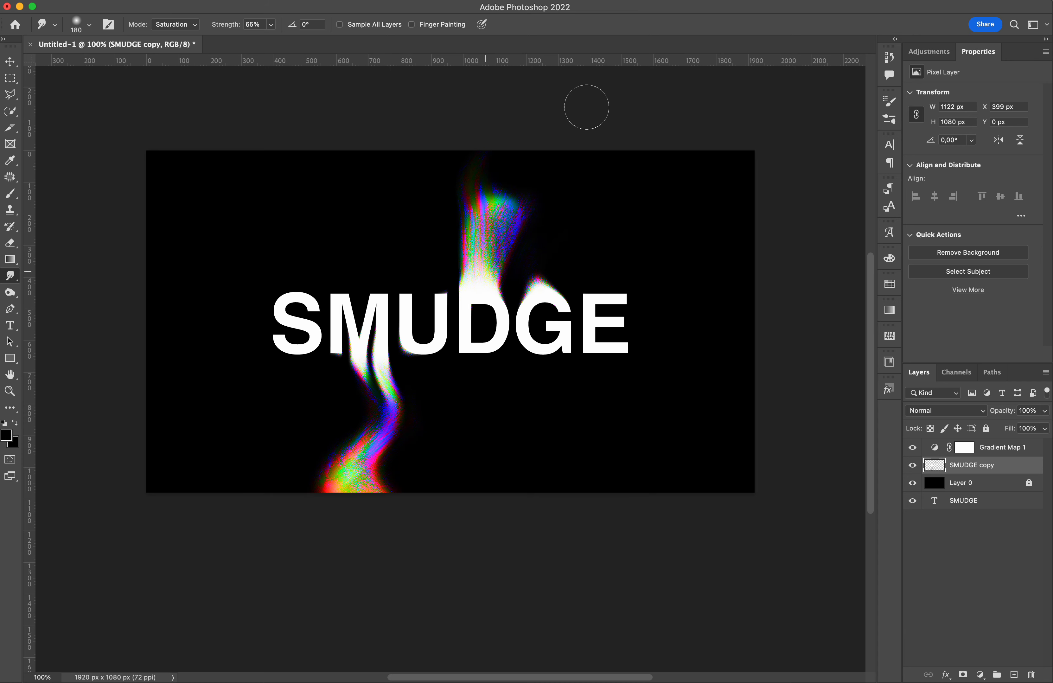
- Fan the smudge above the D out along the canvas's top edge and smudge the top of the U up to that edge
{"action": "mouse_move", "coordinate": [479, 229]}
{"action": "left_mouse_down"}
{"action": "mouse_move", "coordinate": [485, 177]}
{"action": "mouse_move", "coordinate": [462, 88]}
{"action": "left_mouse_up"}
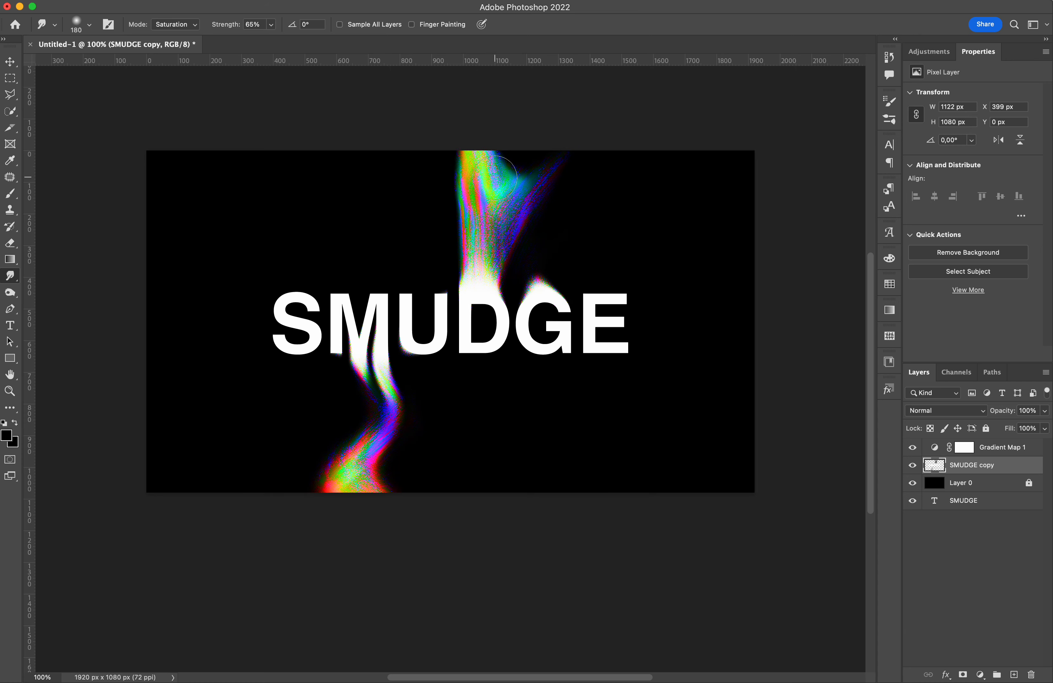
{"action": "left_click_drag", "start_coordinate": [476, 197], "coordinate": [447, 142]}
{"action": "mouse_move", "coordinate": [498, 204]}
{"action": "left_mouse_down"}
{"action": "mouse_move", "coordinate": [401, 111]}
{"action": "mouse_move", "coordinate": [519, 183]}
{"action": "mouse_move", "coordinate": [628, 100]}
{"action": "left_mouse_up"}
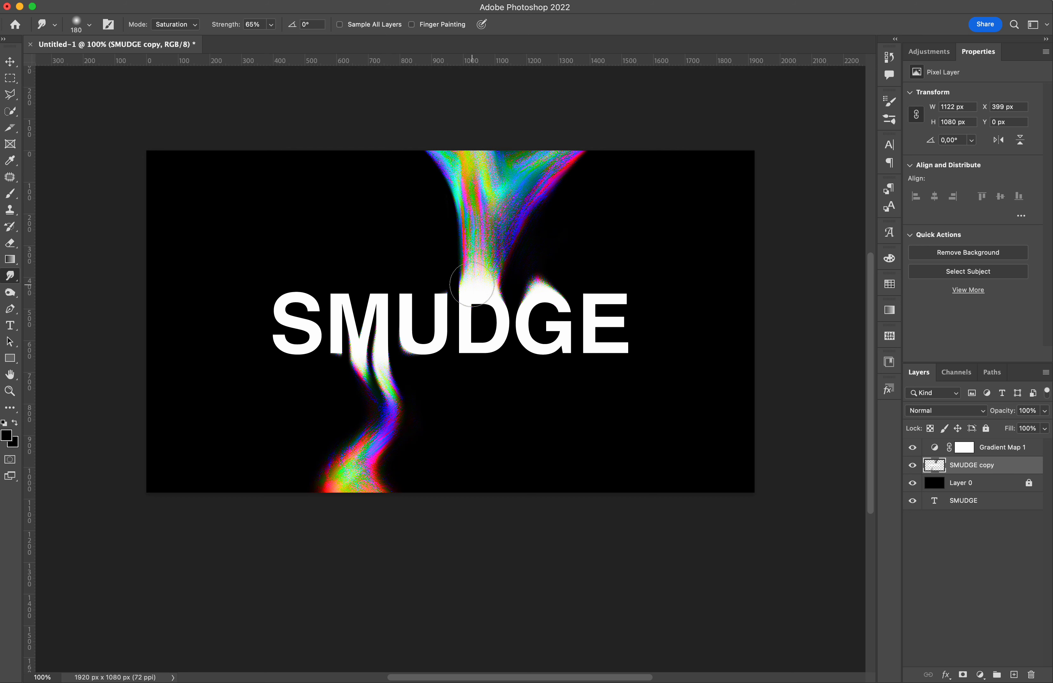
{"action": "mouse_move", "coordinate": [404, 284]}
{"action": "left_mouse_down"}
{"action": "mouse_move", "coordinate": [401, 186]}
{"action": "mouse_move", "coordinate": [375, 186]}
{"action": "mouse_move", "coordinate": [424, 214]}
{"action": "mouse_move", "coordinate": [388, 100]}
{"action": "left_mouse_up"}
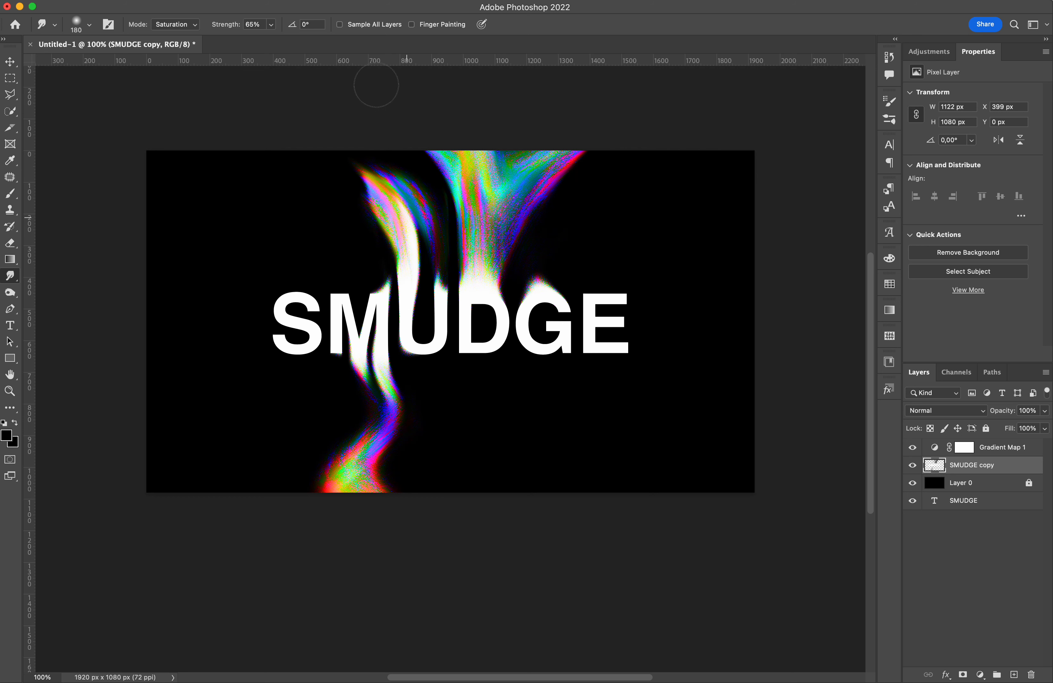
- Try smudging the top of the S upward with the strength at 27%
{"action": "left_click", "coordinate": [272, 27]}
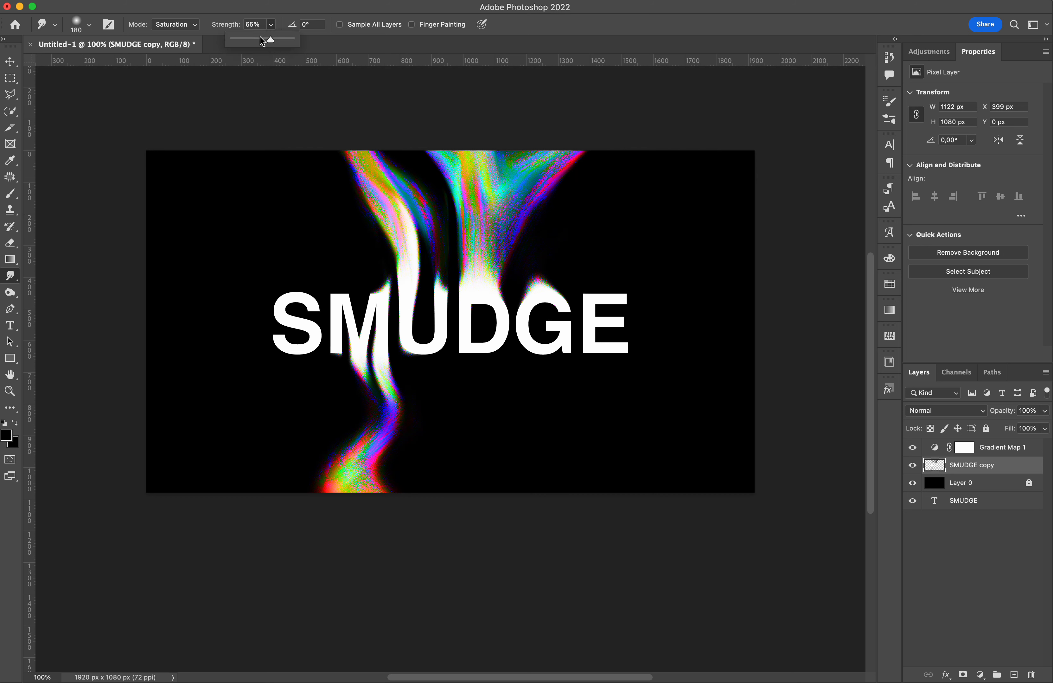
{"action": "left_click", "coordinate": [291, 286]}
{"action": "left_click_drag", "start_coordinate": [291, 287], "coordinate": [291, 175]}
{"action": "left_click_drag", "start_coordinate": [293, 277], "coordinate": [294, 195]}
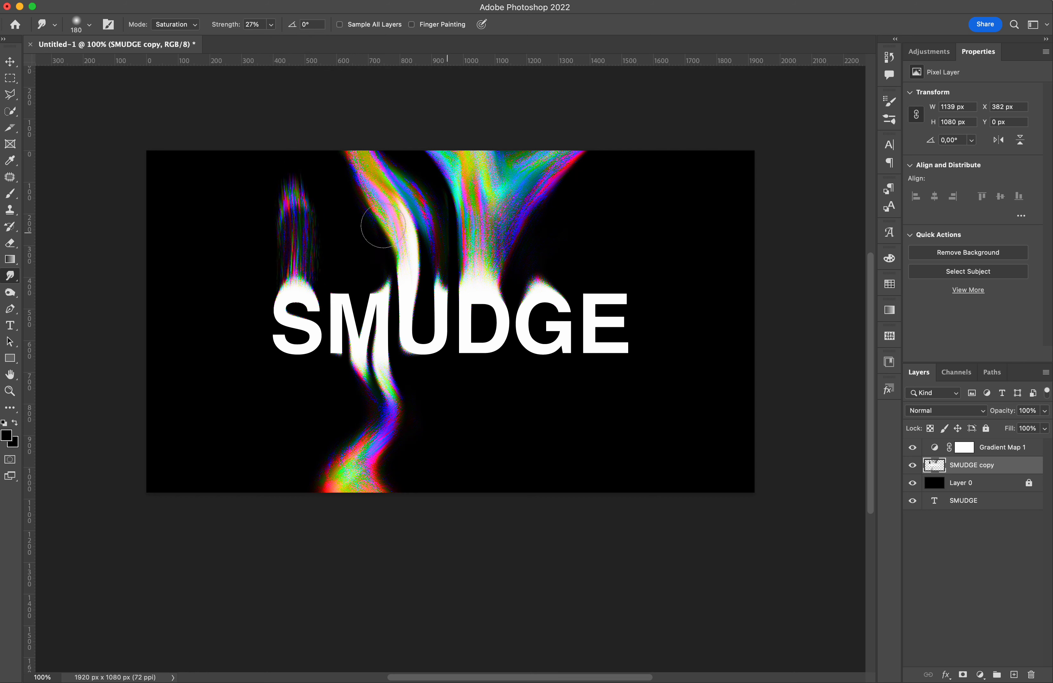
{"action": "key", "text": "super+z"}
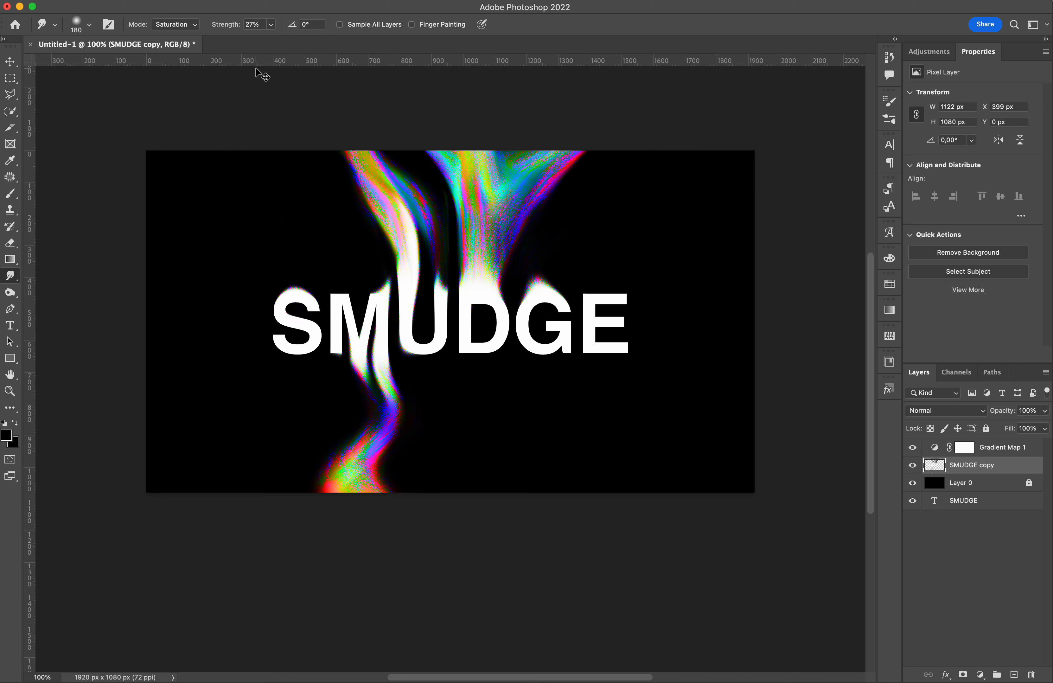
- Try smudging the bottom of the E with the strength at 100%, and undo the strokes
{"action": "left_click", "coordinate": [272, 29]}
{"action": "left_click_drag", "start_coordinate": [280, 45], "coordinate": [363, 40]}
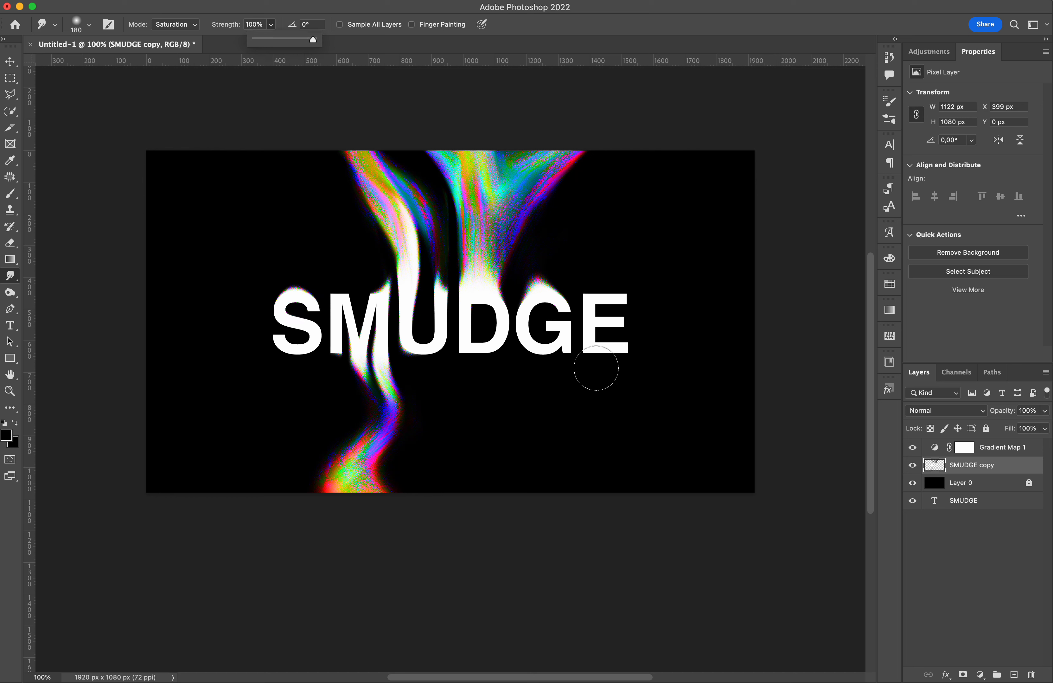
{"action": "mouse_move", "coordinate": [595, 368]}
{"action": "left_mouse_down"}
{"action": "mouse_move", "coordinate": [604, 400]}
{"action": "mouse_move", "coordinate": [489, 437]}
{"action": "mouse_move", "coordinate": [547, 470]}
{"action": "mouse_move", "coordinate": [695, 424]}
{"action": "mouse_move", "coordinate": [686, 293]}
{"action": "left_mouse_up"}
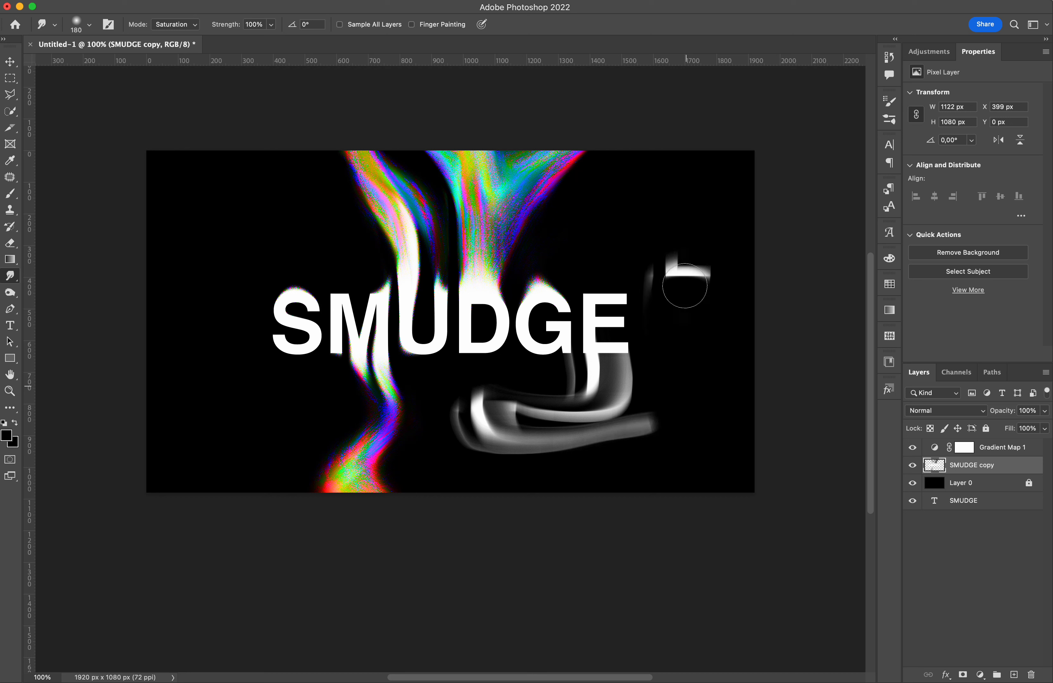
{"action": "key", "text": "super+z"}
{"action": "left_click_drag", "start_coordinate": [598, 377], "coordinate": [599, 435]}
{"action": "key", "text": "super+z"}
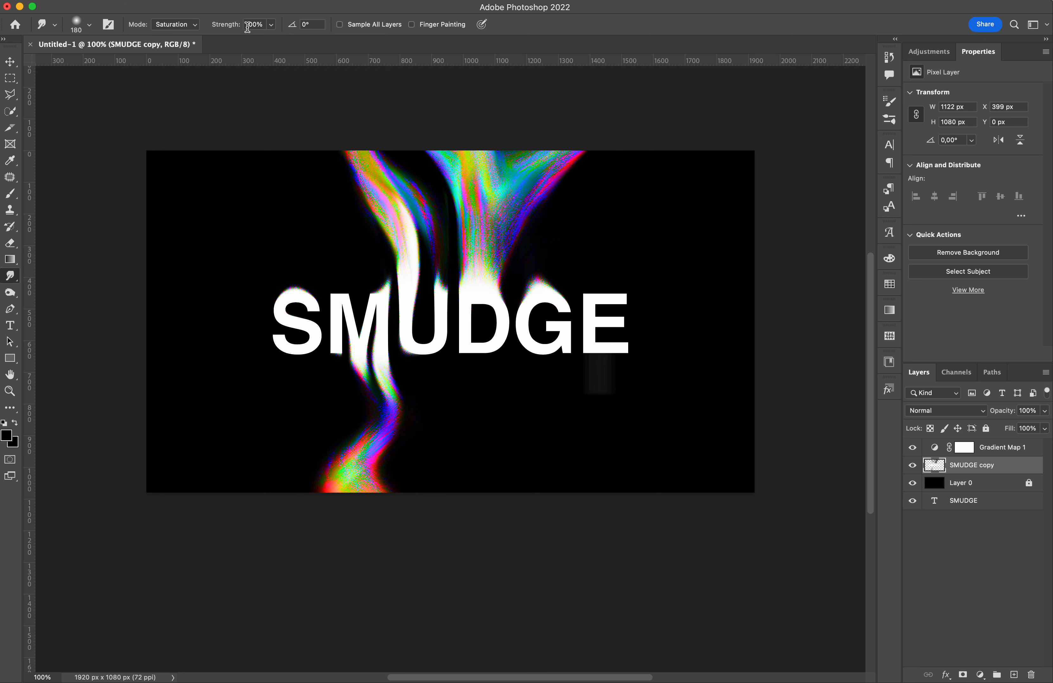
- Set the Smudge strength to 65%, spread the top of the S toward the canvas's upper-left corner, and switch to the Move tool
{"action": "left_click", "coordinate": [270, 26]}
{"action": "left_click_drag", "start_coordinate": [253, 41], "coordinate": [251, 42]}
{"action": "left_click", "coordinate": [312, 11]}
{"action": "mouse_move", "coordinate": [291, 268]}
{"action": "left_mouse_down"}
{"action": "mouse_move", "coordinate": [273, 239]}
{"action": "mouse_move", "coordinate": [255, 224]}
{"action": "left_mouse_up"}
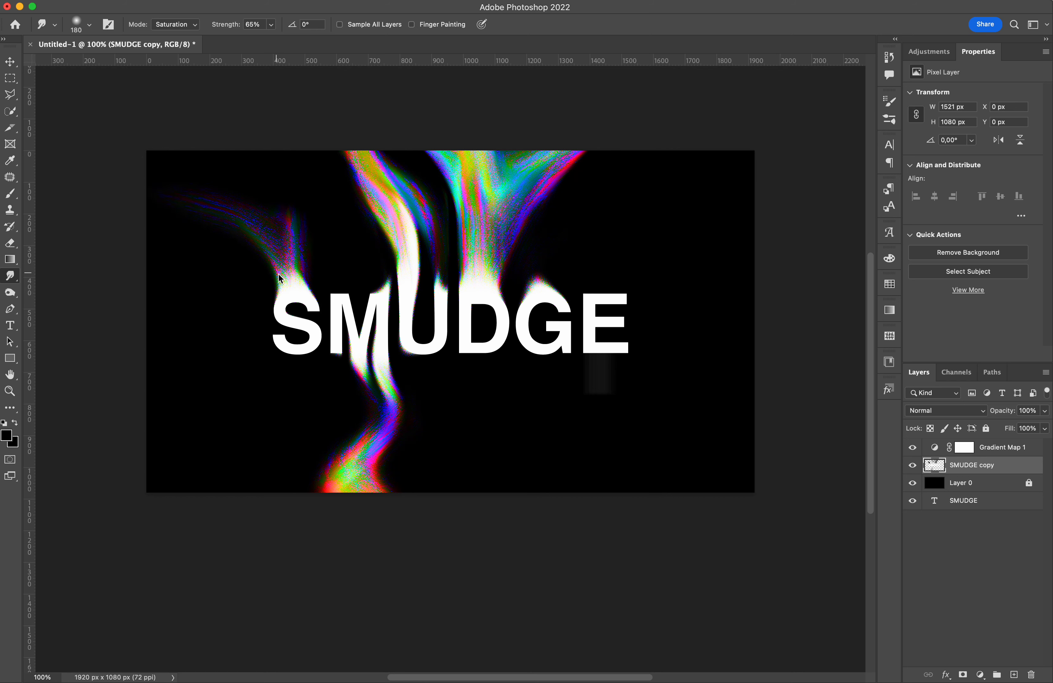
{"action": "mouse_move", "coordinate": [284, 272]}
{"action": "left_mouse_down"}
{"action": "mouse_move", "coordinate": [222, 199]}
{"action": "mouse_move", "coordinate": [122, 179]}
{"action": "left_mouse_up"}
{"action": "left_click_drag", "start_coordinate": [195, 198], "coordinate": [3, 167]}
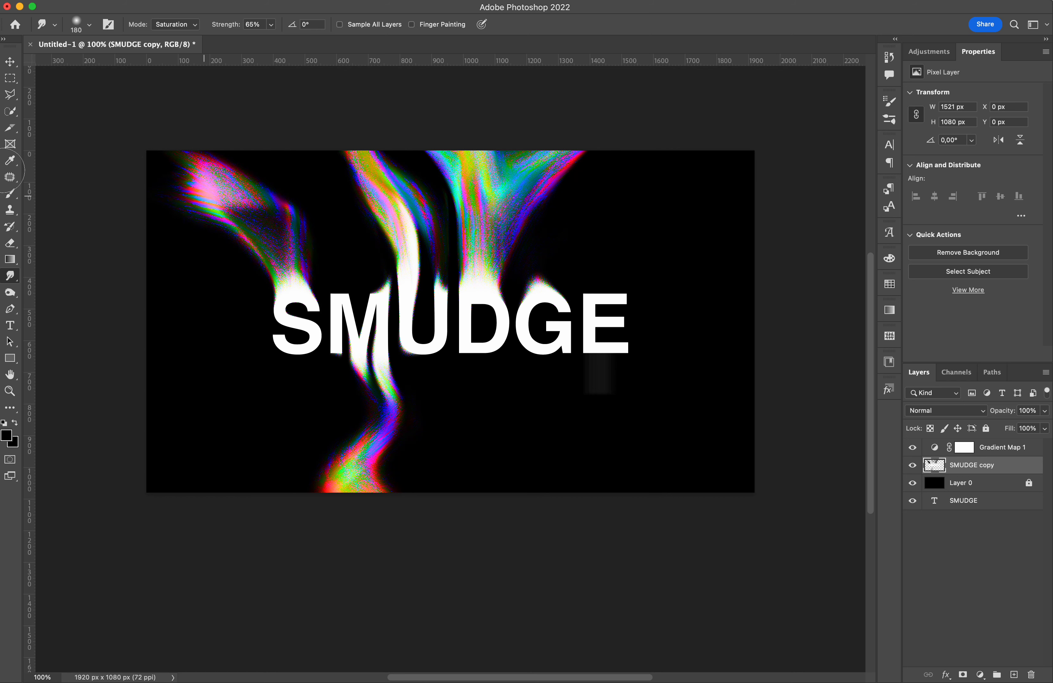
{"action": "left_click_drag", "start_coordinate": [251, 206], "coordinate": [75, 105]}
{"action": "left_click_drag", "start_coordinate": [284, 204], "coordinate": [275, 64]}
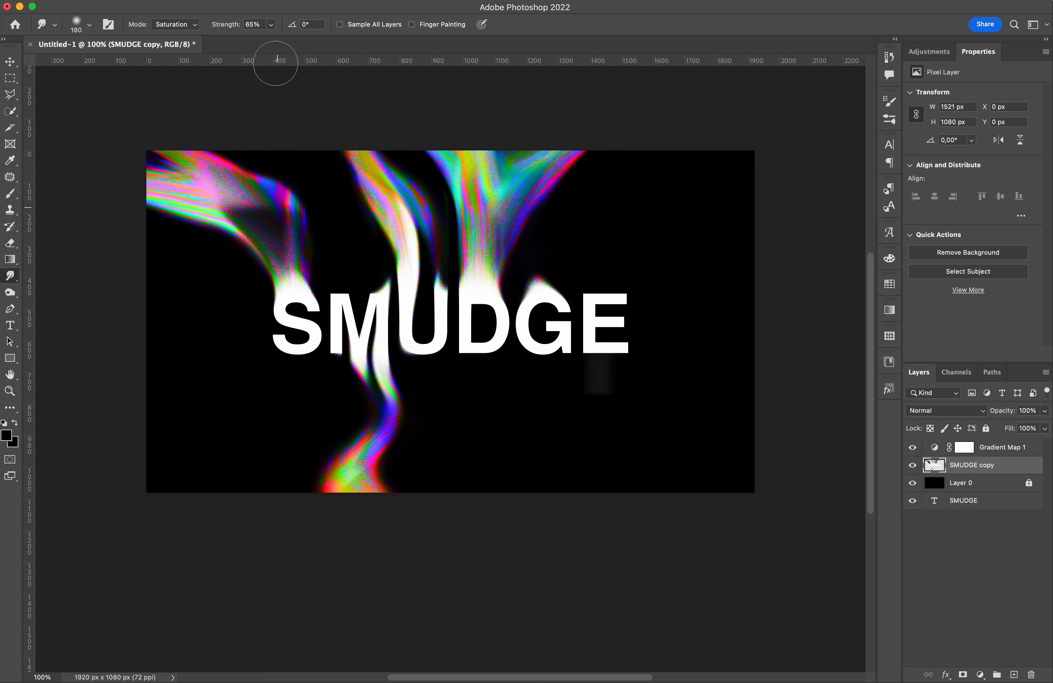
{"action": "left_click_drag", "start_coordinate": [252, 171], "coordinate": [212, 91]}
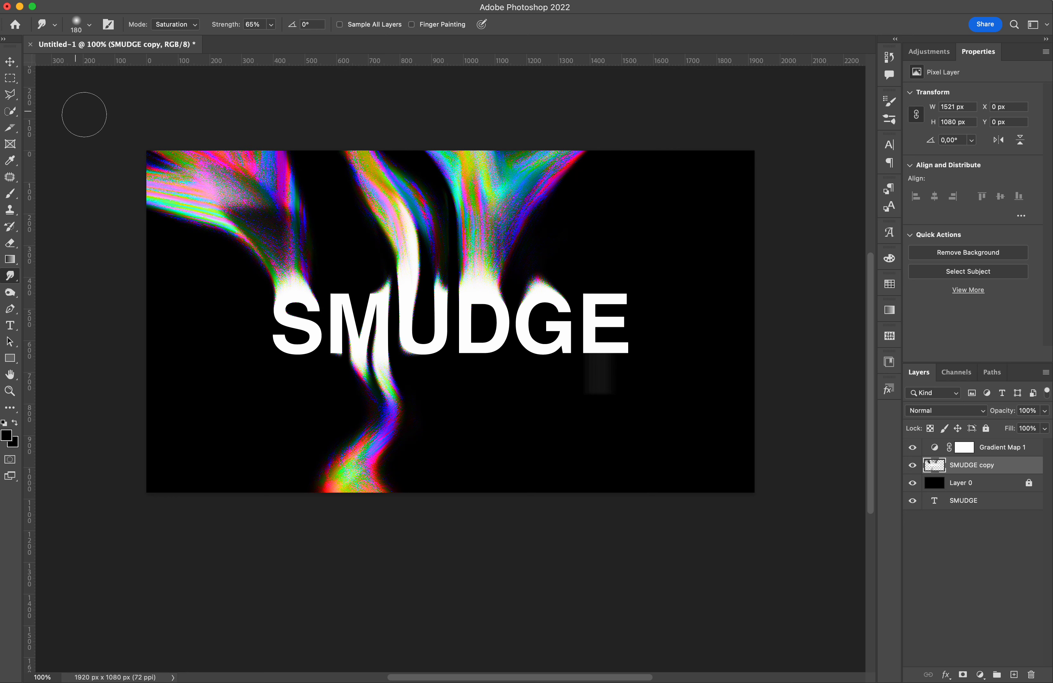
{"action": "left_click_drag", "start_coordinate": [226, 231], "coordinate": [90, 147]}
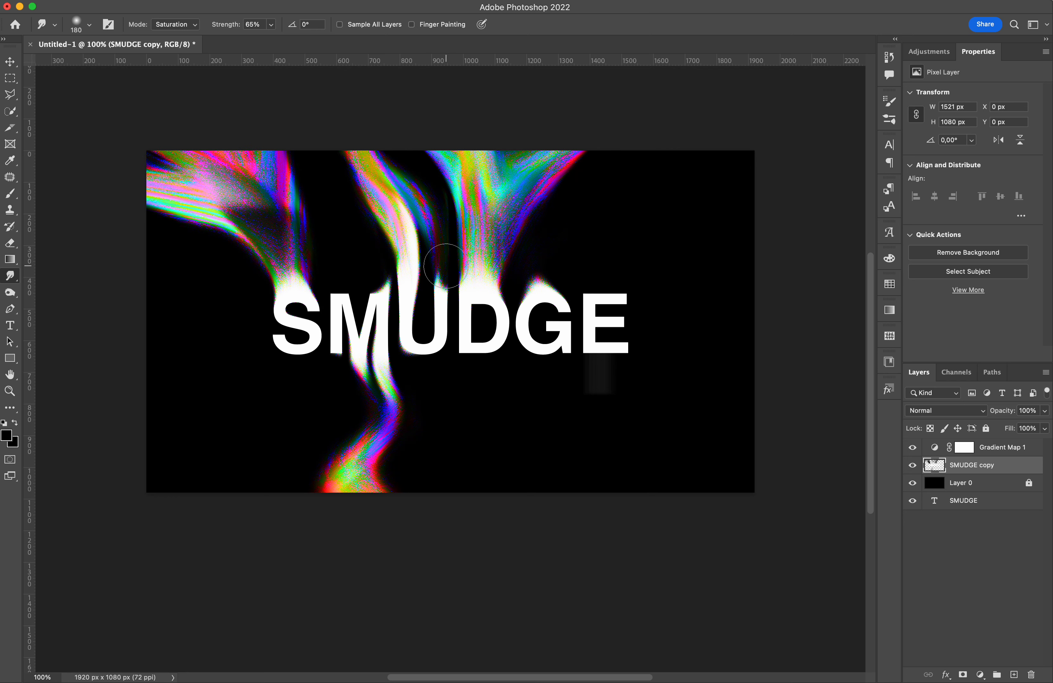
{"action": "key", "text": "v"}
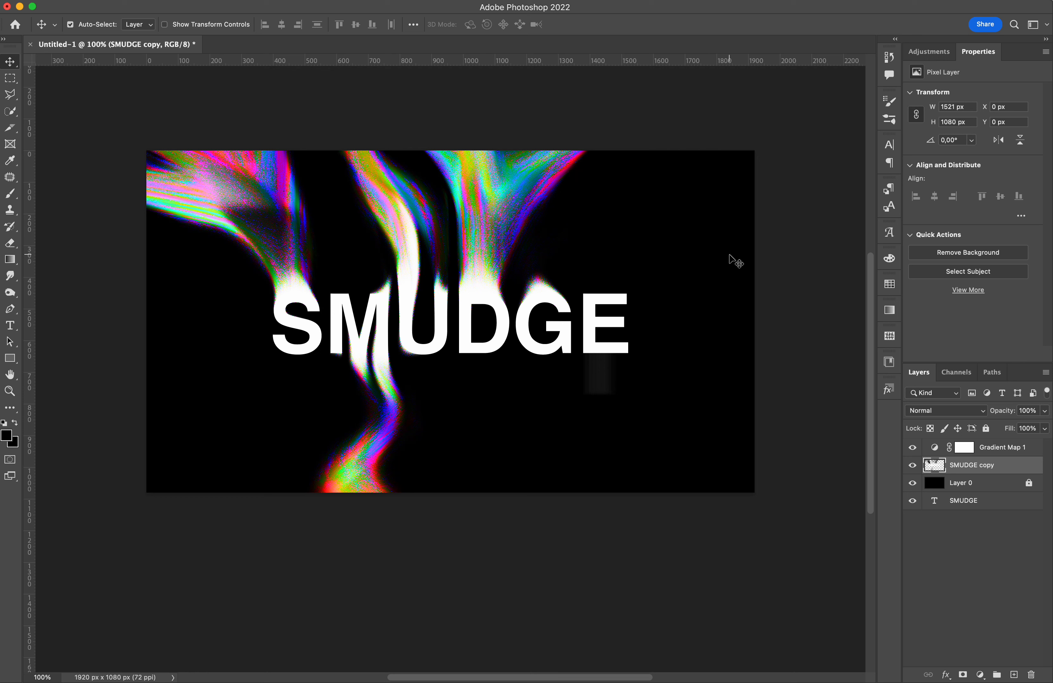